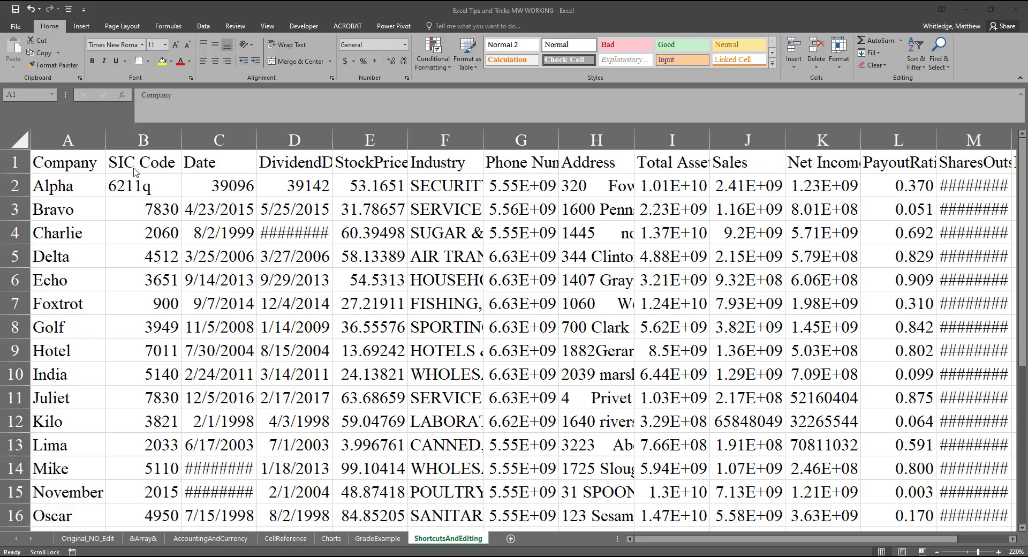
Step: Jump around the data table's corners from A1 to A27, O27 and O1, and return to A1
{"action": "left_click", "coordinate": [80, 167]}
{"action": "key", "text": "ctrl+Down"}
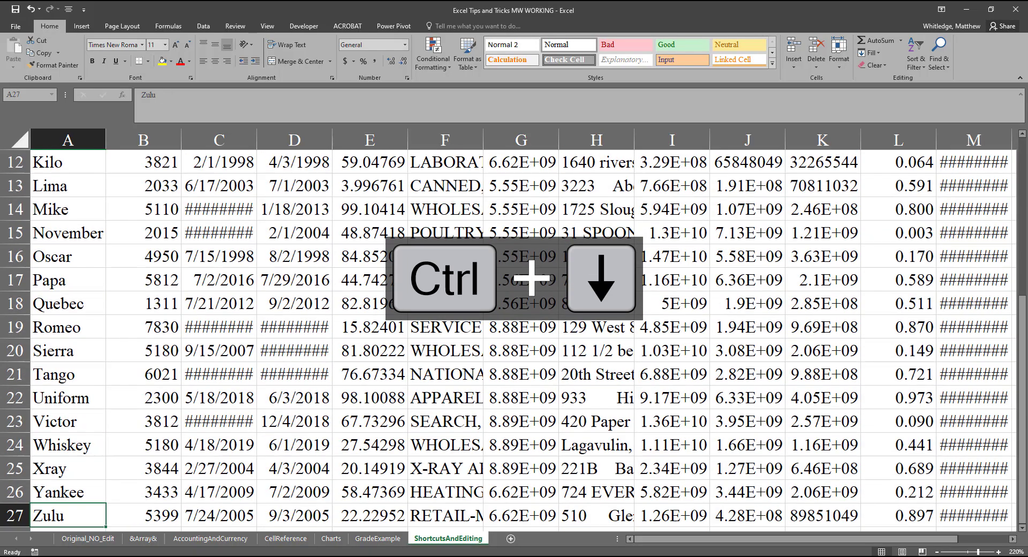
{"action": "key", "text": "ctrl+Right"}
{"action": "key", "text": "ctrl+Up"}
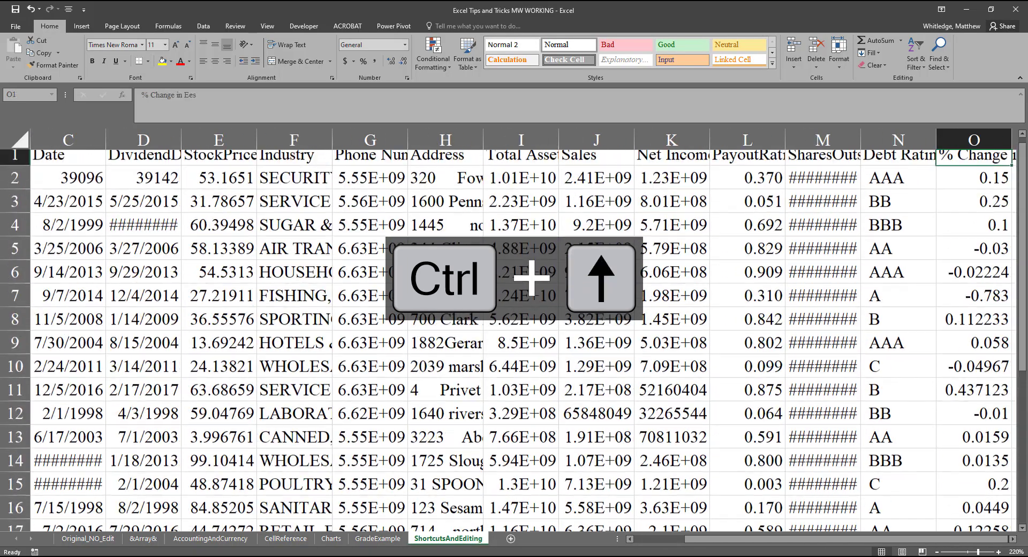
{"action": "key", "text": "ctrl+Left"}
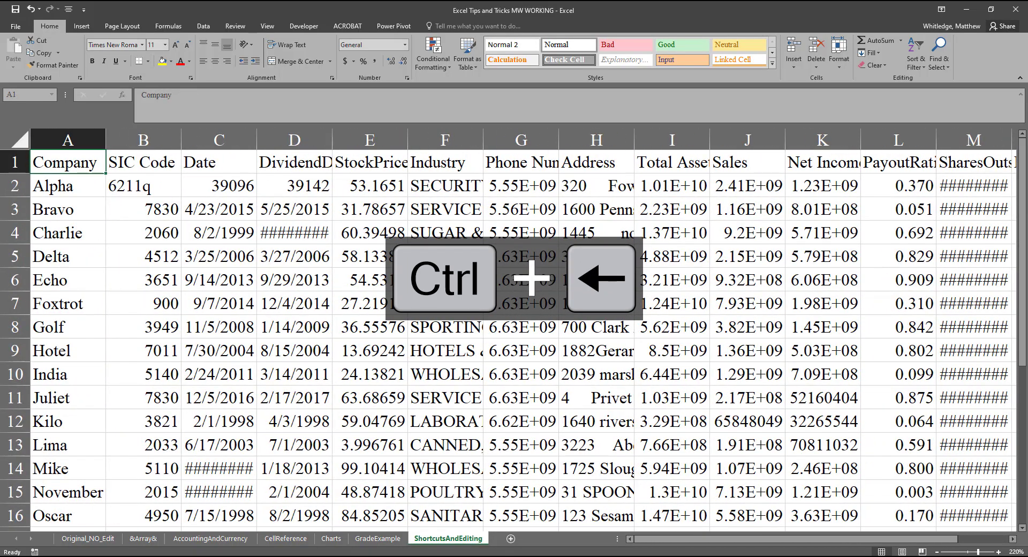
{"action": "key", "text": "Scroll_Lock"}
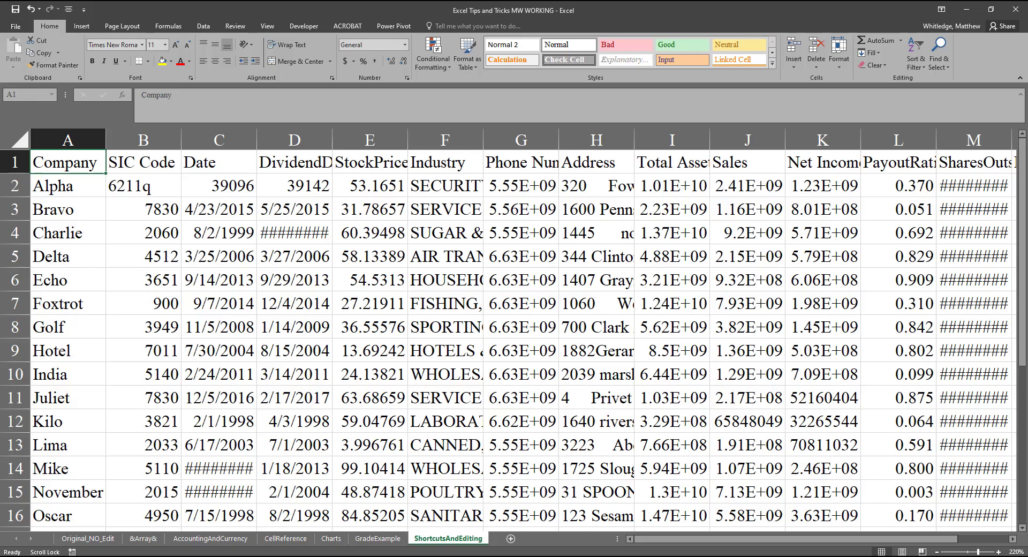
Step: Jump to the end of column A and back, and to the last header in O1 and back to A1
{"action": "key", "text": "Scroll_Lock"}
{"action": "key", "text": "ctrl+Down"}
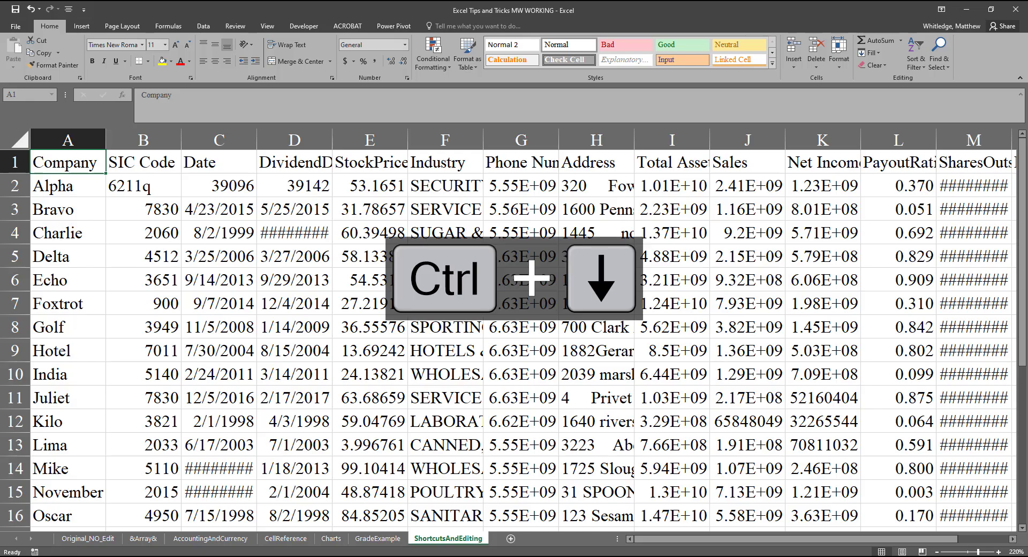
{"action": "key", "text": "ctrl+Up"}
{"action": "key", "text": "ctrl+Right"}
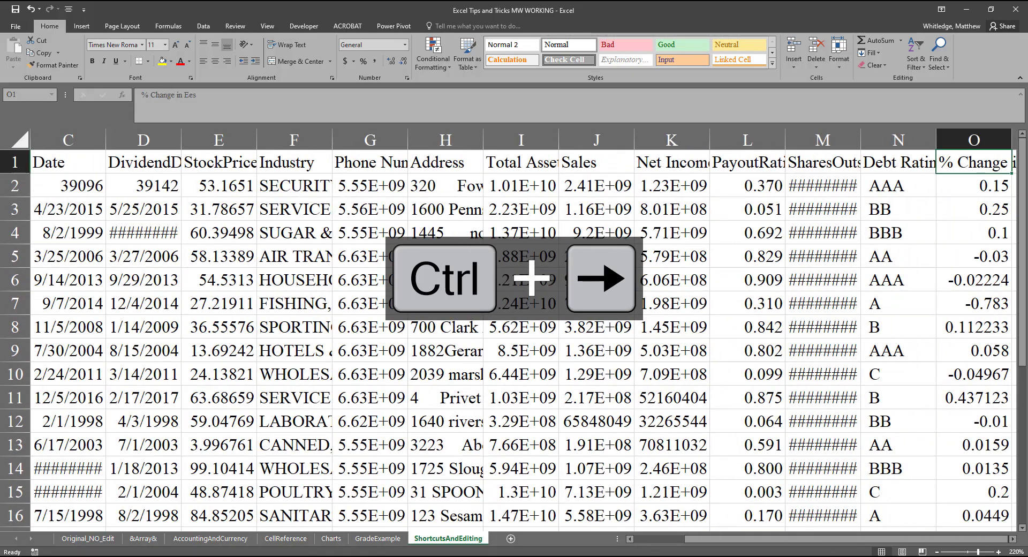
{"action": "key", "text": "ctrl+Left"}
{"action": "key", "text": "Scroll_Lock"}
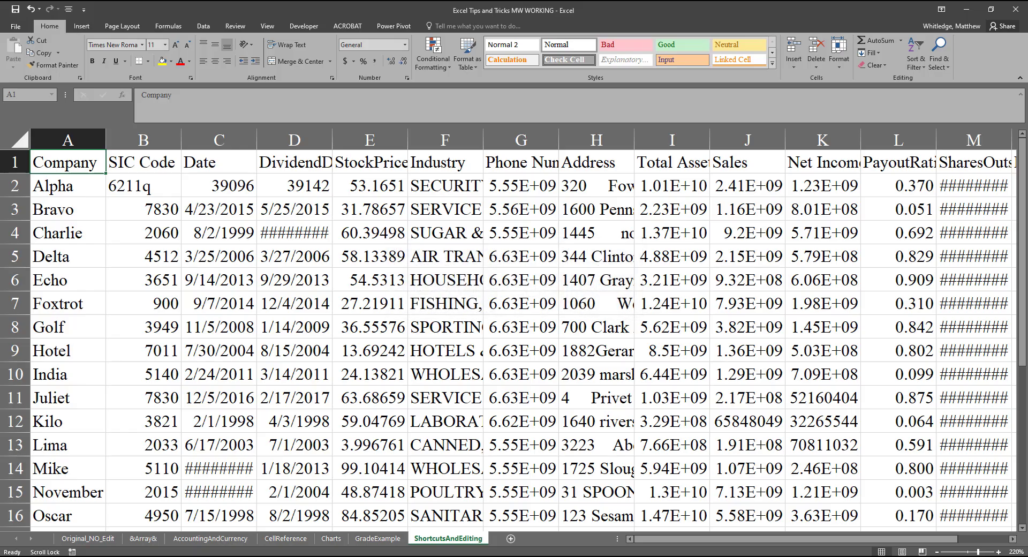
Step: Extend the selection cell by cell from A1 to cover A1:C9, and reduce it back to A1
{"action": "key", "text": "Scroll_Lock"}
{"action": "key", "text": "shift+Down"}
{"action": "key", "text": "shift+Down"}
{"action": "key", "text": "shift+Down"}
{"action": "key", "text": "shift+Down"}
{"action": "key", "text": "shift+Down"}
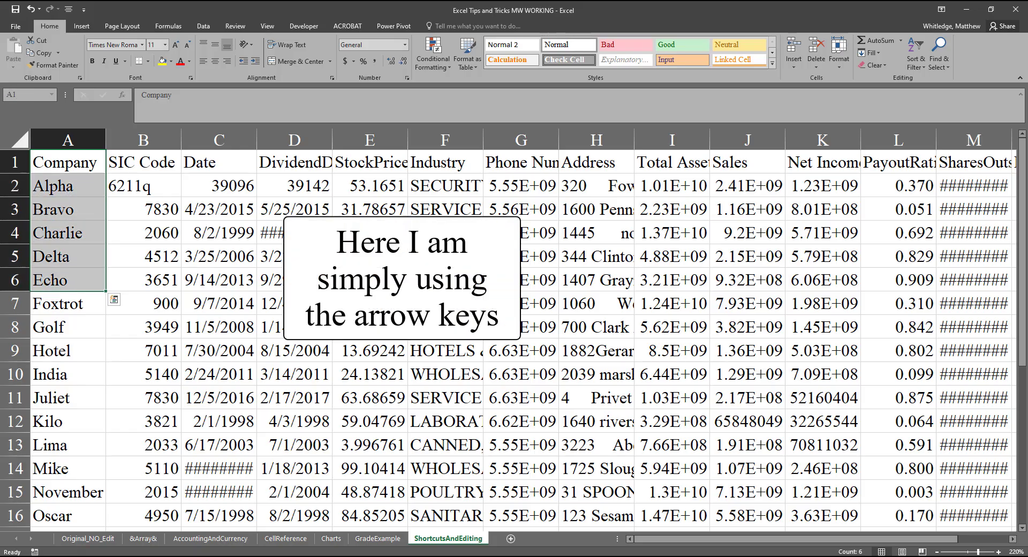
{"action": "key", "text": "shift+Right"}
{"action": "key", "text": "shift+Right"}
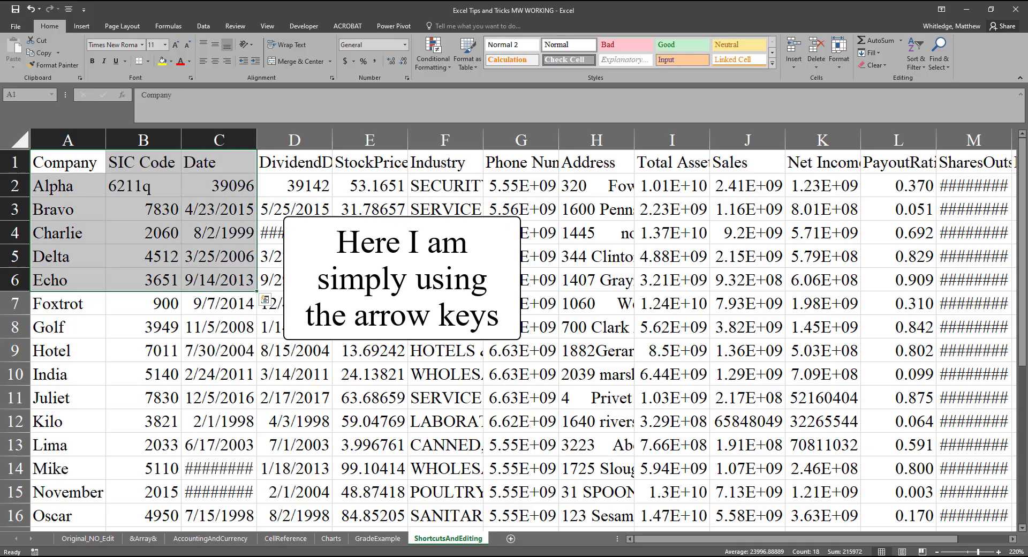
{"action": "key", "text": "shift+Down"}
{"action": "key", "text": "shift+Down"}
{"action": "key", "text": "shift+Down"}
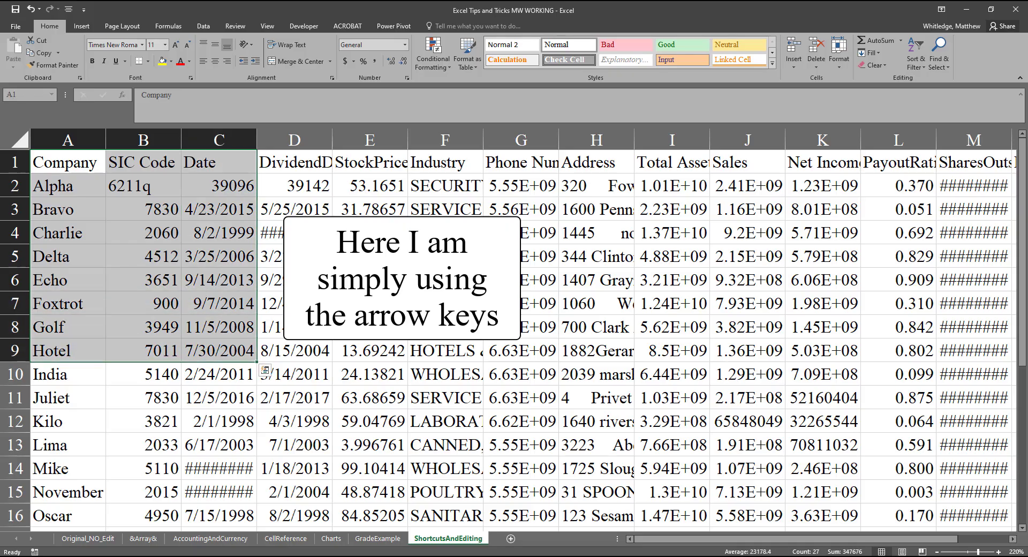
{"action": "key", "text": "Scroll_Lock"}
{"action": "key", "text": "Scroll_Lock"}
{"action": "key", "text": "Up"}
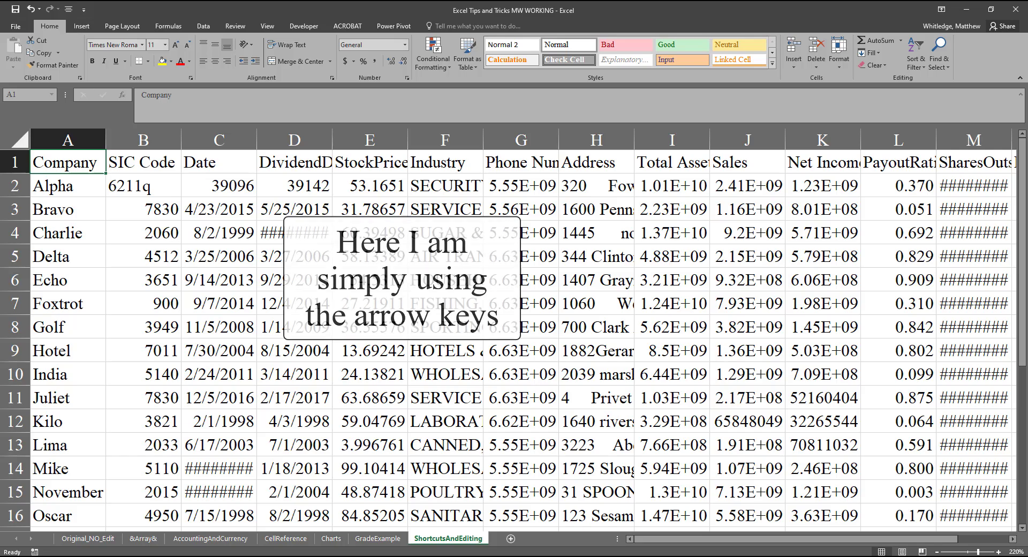
Step: Select the Company column's data A1:A27 in one jump and shrink the selection back to A1
{"action": "key", "text": "Scroll_Lock"}
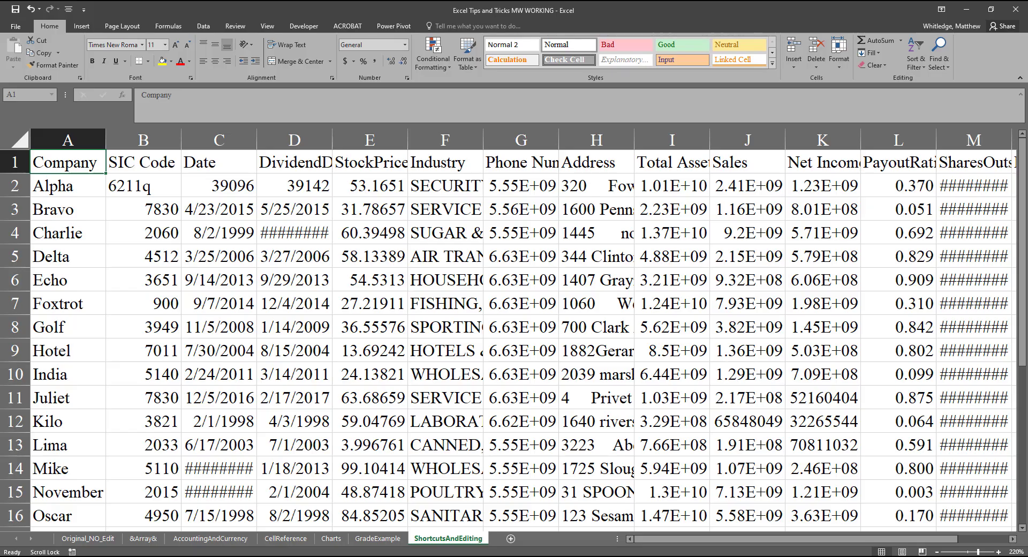
{"action": "key", "text": "Scroll_Lock"}
{"action": "key", "text": "ctrl+shift+Down"}
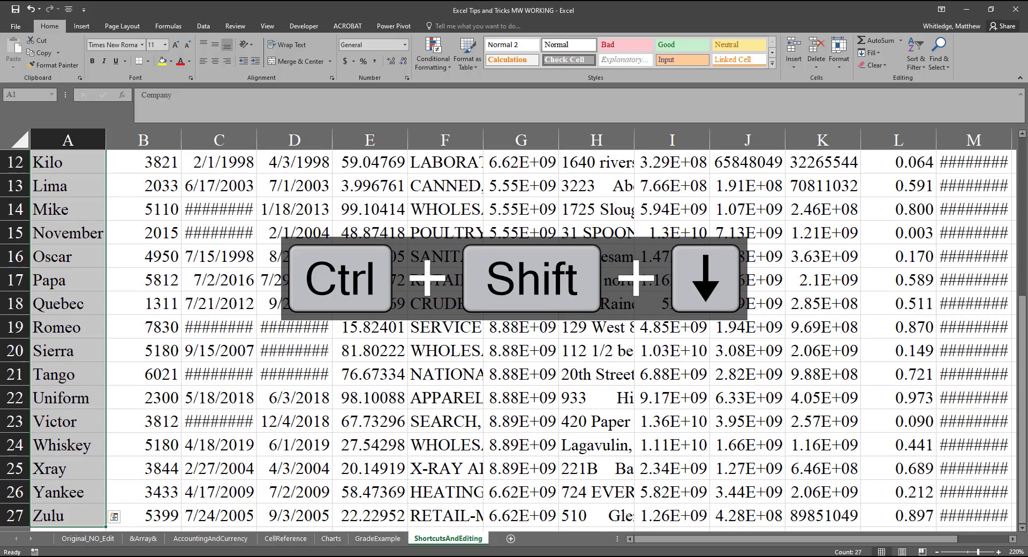
{"action": "key", "text": "ctrl+shift+Up"}
Step: Extend the selection from A1 across the whole header row to O1 and reduce it back to A1
{"action": "key", "text": "ctrl+shift+Right"}
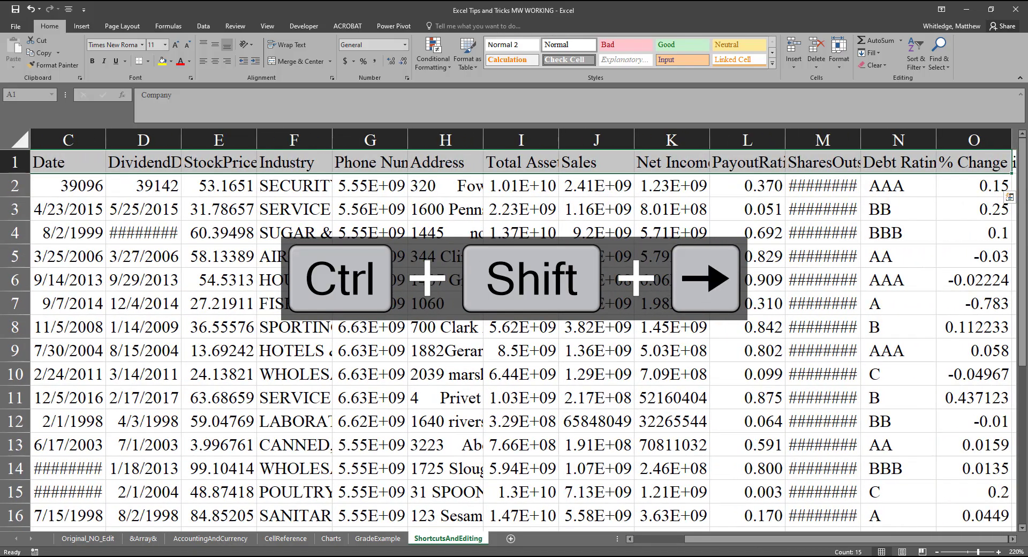
{"action": "key", "text": "Scroll_Lock"}
{"action": "key", "text": "Scroll_Lock"}
{"action": "key", "text": "ctrl+shift+Left"}
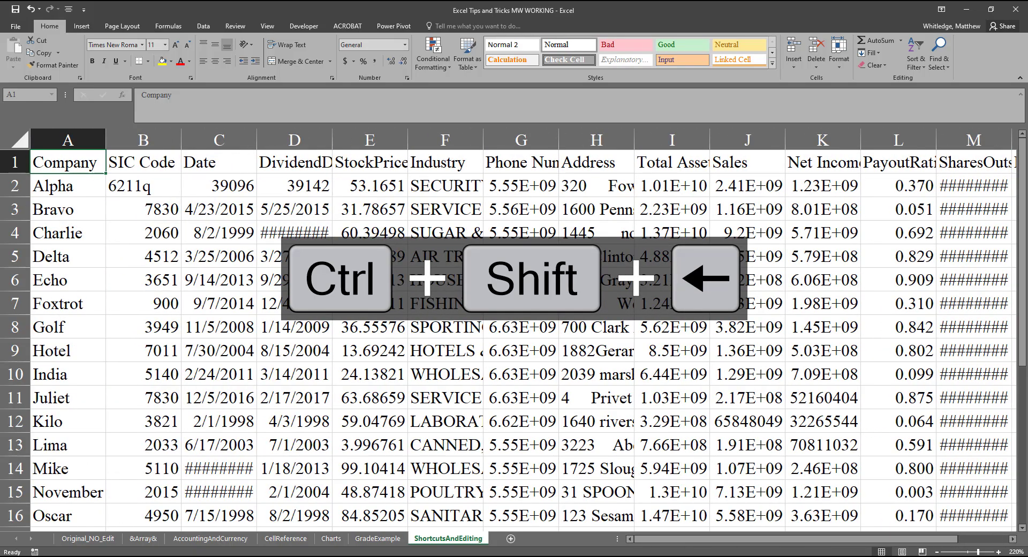
Step: Go to the last entry in column A, move several cells into the empty rows below, and jump back to A27
{"action": "key", "text": "Scroll_Lock"}
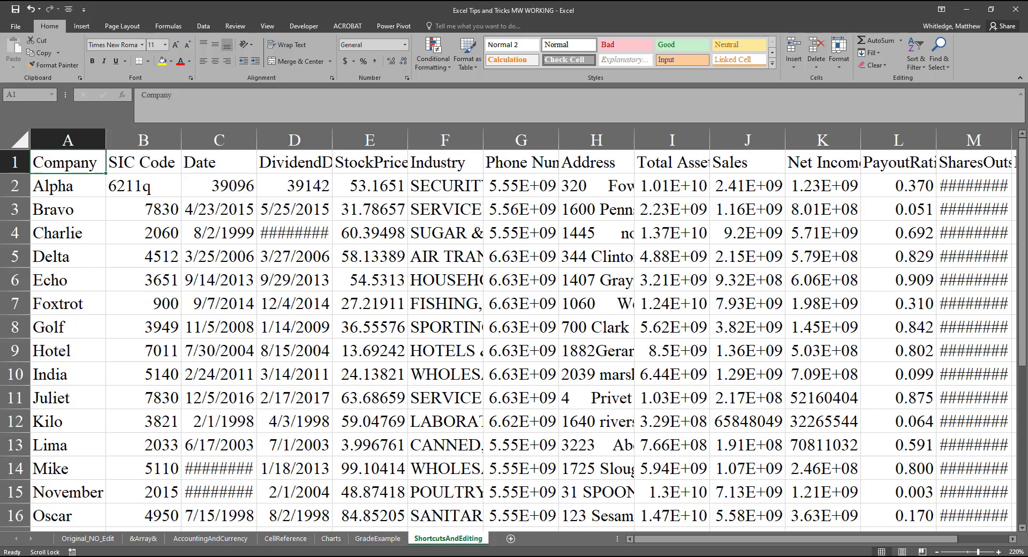
{"action": "key", "text": "Scroll_Lock"}
{"action": "key", "text": "ctrl+Down"}
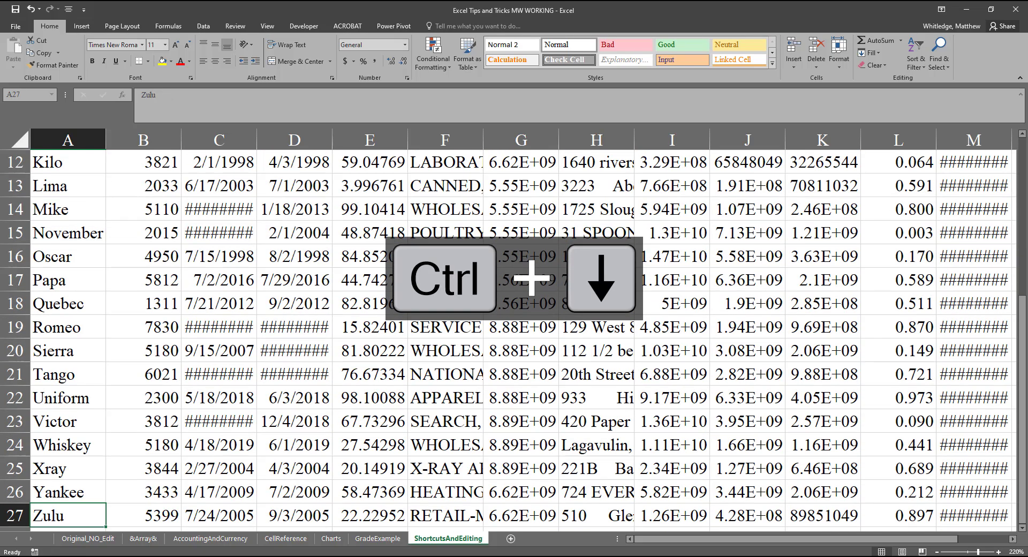
{"action": "key", "text": "Down"}
{"action": "key", "text": "Down"}
{"action": "key", "text": "Down"}
{"action": "key", "text": "Down"}
{"action": "key", "text": "Down"}
{"action": "key", "text": "Up"}
{"action": "key", "text": "Up"}
{"action": "key", "text": "Up"}
{"action": "key", "text": "Up"}
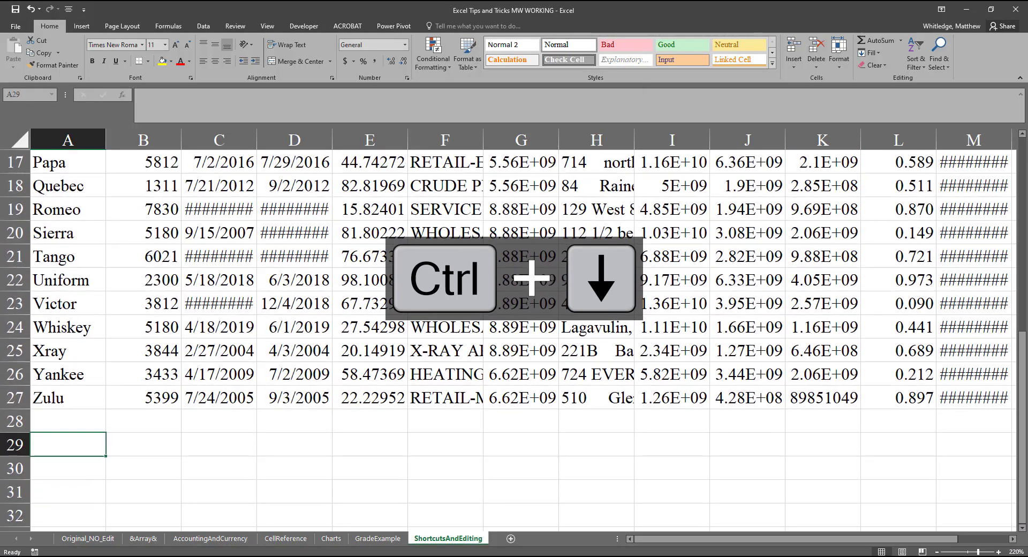
{"action": "key", "text": "Down"}
Step: Copy the Zulu entry from A27 into cell A30 and clear the copy marquee
{"action": "key", "text": "Down"}
{"action": "key", "text": "Down"}
{"action": "key", "text": "Down"}
{"action": "key", "text": "Down"}
{"action": "key", "text": "Down"}
{"action": "key", "text": "Down"}
{"action": "key", "text": "Down"}
{"action": "key", "text": "Down"}
{"action": "key", "text": "ctrl+Up"}
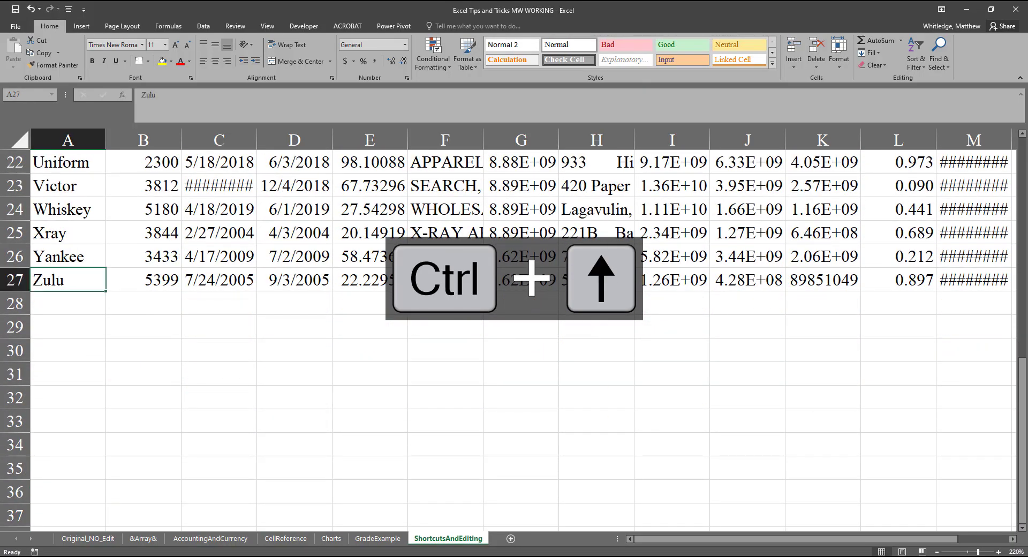
{"action": "key", "text": "Scroll_Lock"}
{"action": "key", "text": "ctrl+c"}
{"action": "key", "text": "Down"}
{"action": "key", "text": "Down"}
{"action": "key", "text": "Down"}
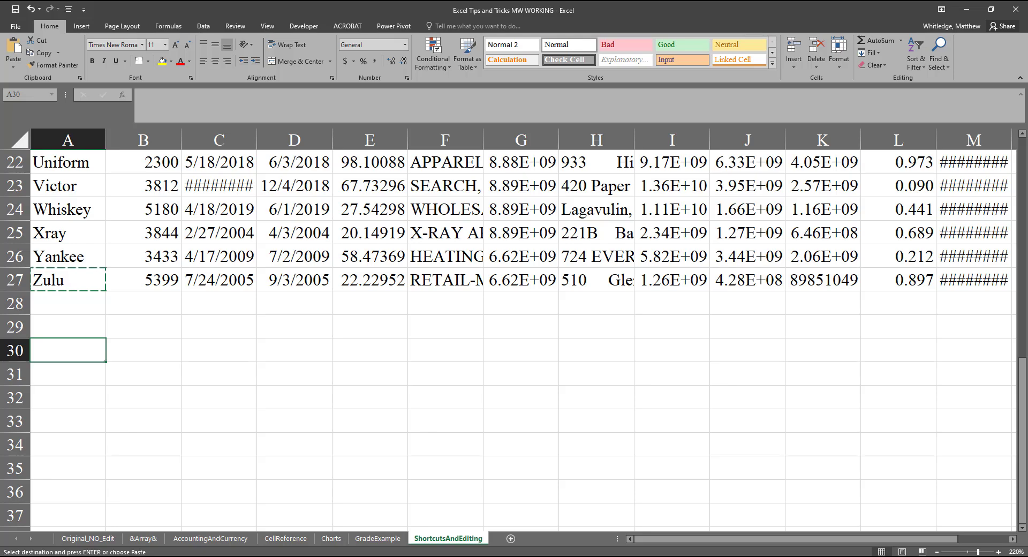
{"action": "key", "text": "ctrl+v"}
{"action": "key", "text": "Escape"}
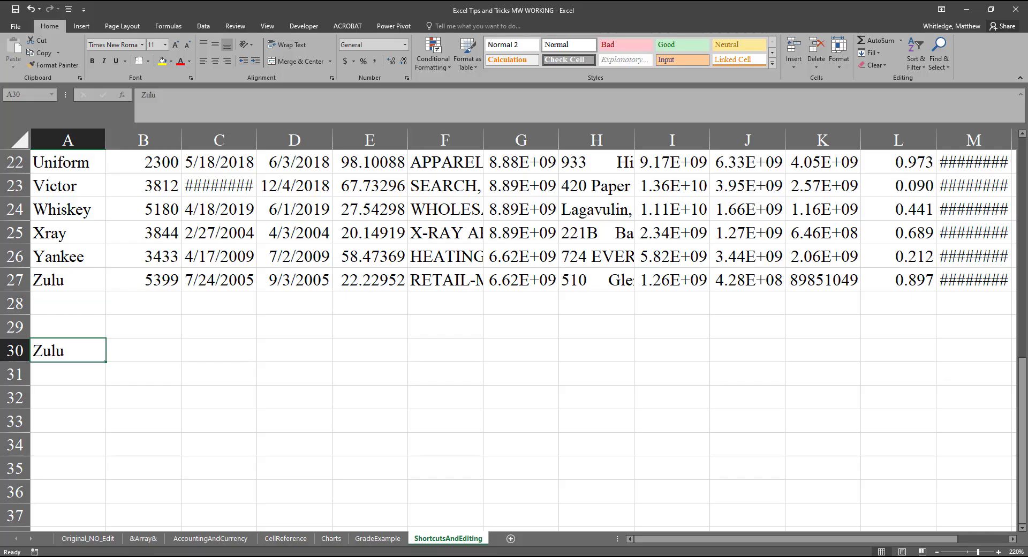
Step: Cut the Zulu entry from A30 and paste it into cell A32
{"action": "key", "text": "Scroll_Lock"}
{"action": "key", "text": "ctrl+x"}
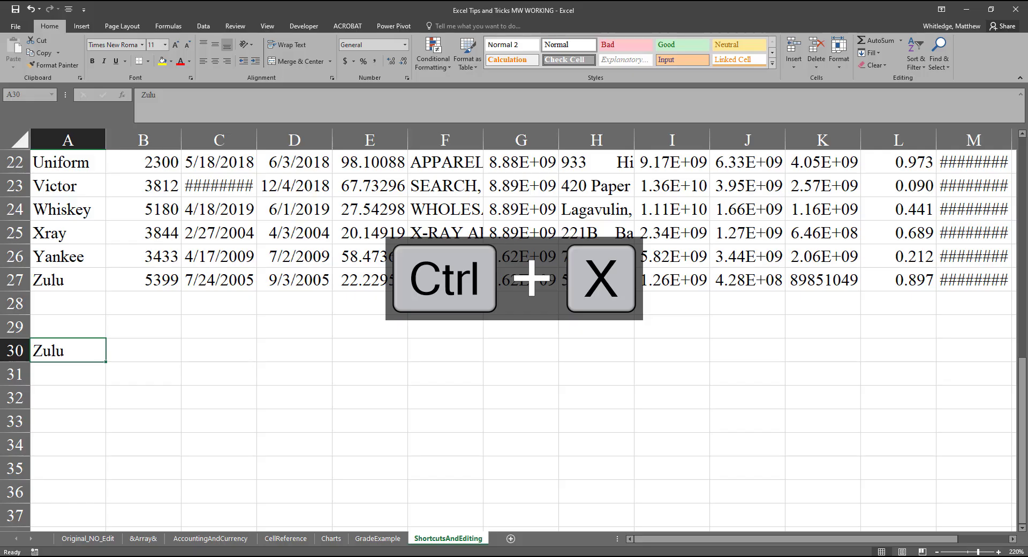
{"action": "key", "text": "ctrl+x"}
{"action": "key", "text": "Down"}
{"action": "key", "text": "Down"}
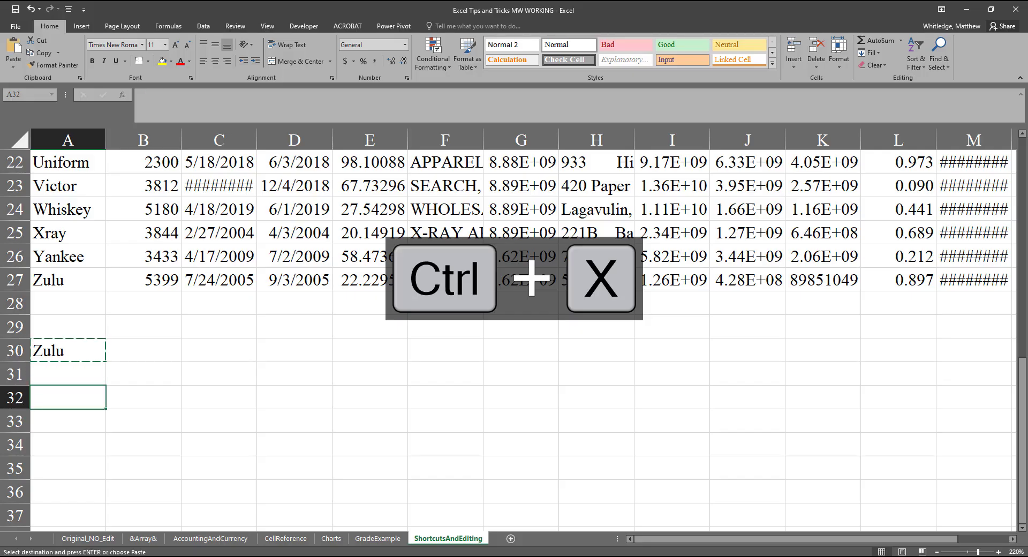
{"action": "key", "text": "ctrl+v"}
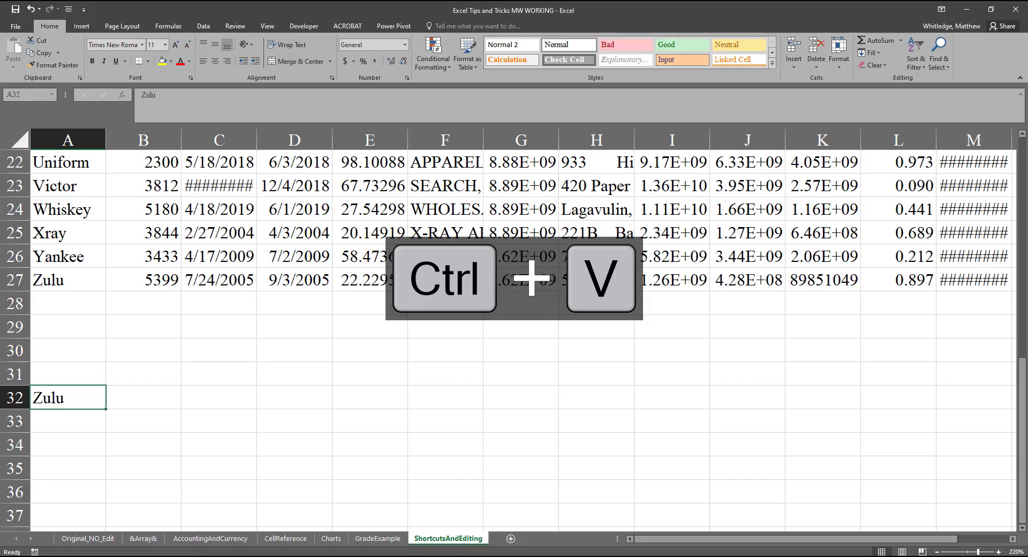
{"action": "key", "text": "Scroll_Lock"}
{"action": "key", "text": "Scroll_Lock"}
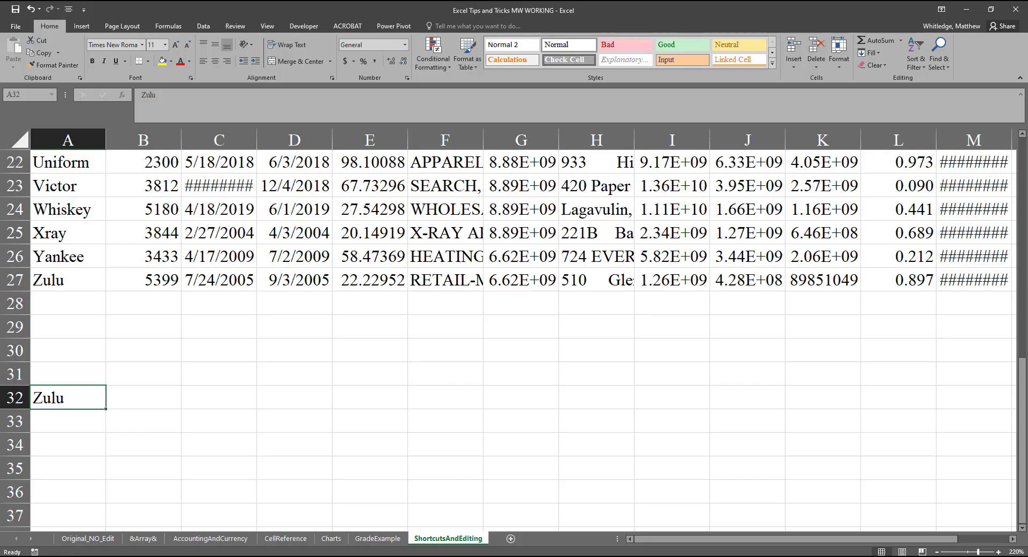
{"action": "key", "text": "Scroll_Lock"}
{"action": "key", "text": "Scroll_Lock"}
{"action": "key", "text": "Scroll_Lock"}
{"action": "key", "text": "Scroll_Lock"}
Step: Undo the last two pastes of the Zulu entry, and redo both
{"action": "key", "text": "ctrl+z"}
{"action": "key", "text": "ctrl+z"}
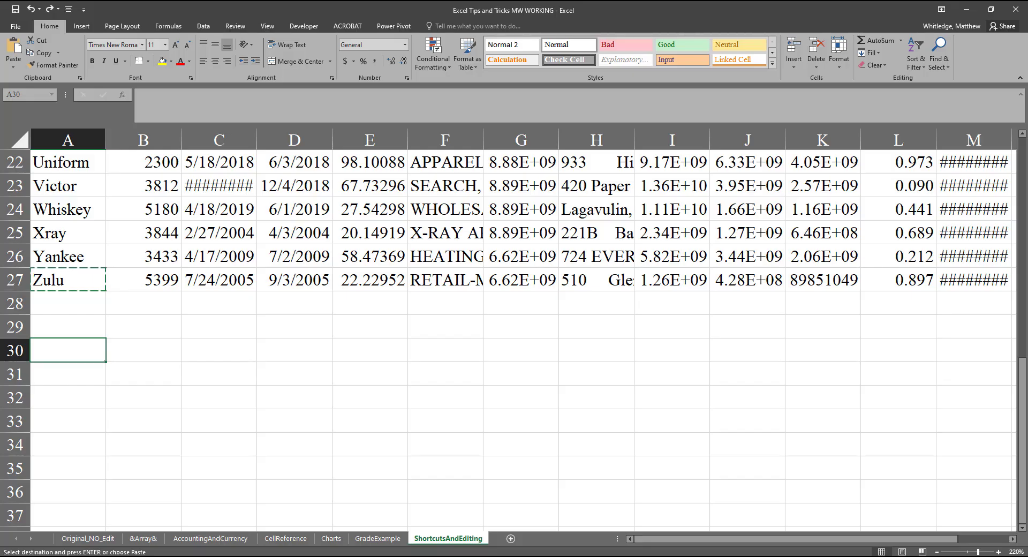
{"action": "key", "text": "ctrl+y"}
{"action": "key", "text": "ctrl+y"}
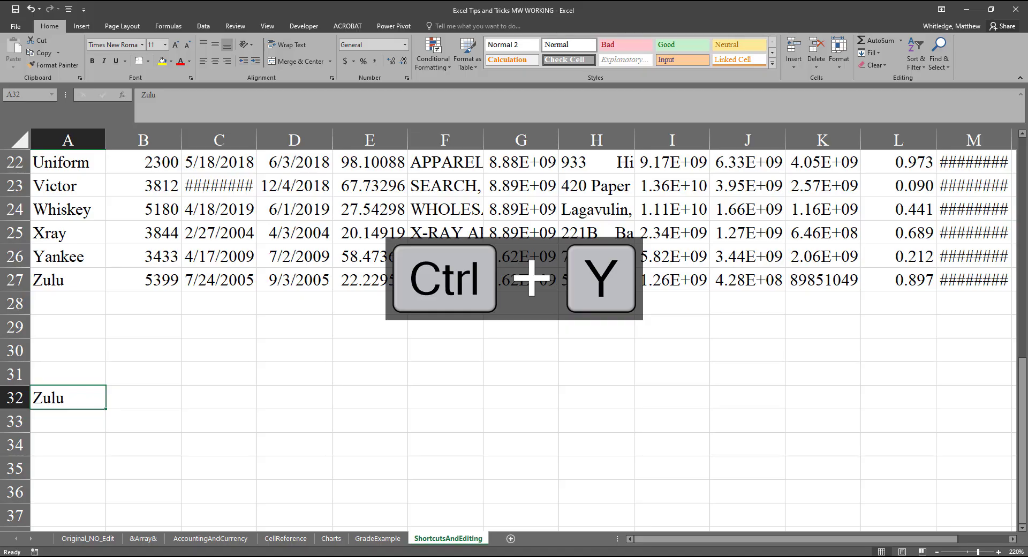
{"action": "key", "text": "Scroll_Lock"}
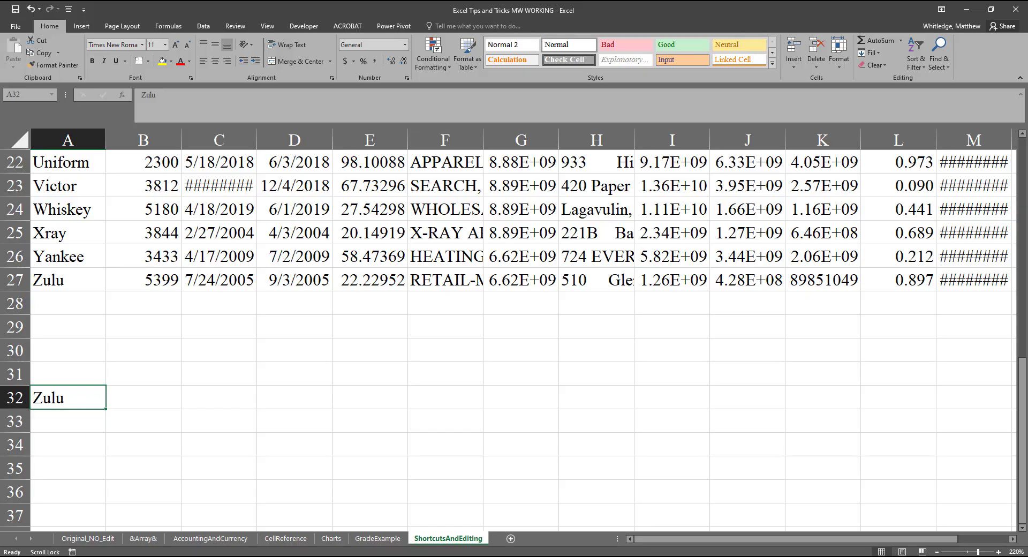
Step: Apply bold to the Zulu entry in A32 and remove the bold again
{"action": "key", "text": "Scroll_Lock"}
{"action": "key", "text": "ctrl+b"}
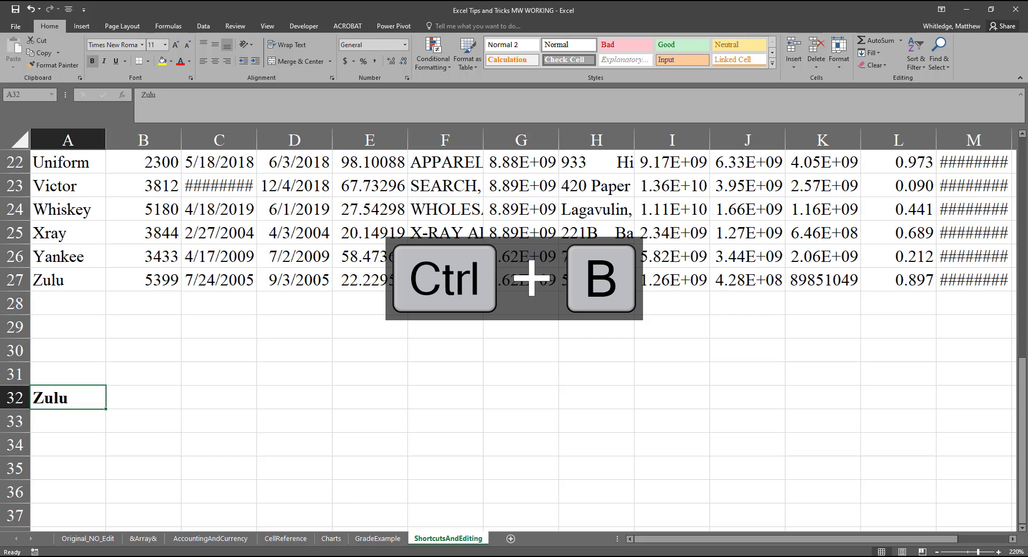
{"action": "key", "text": "Scroll_Lock"}
{"action": "key", "text": "Scroll_Lock"}
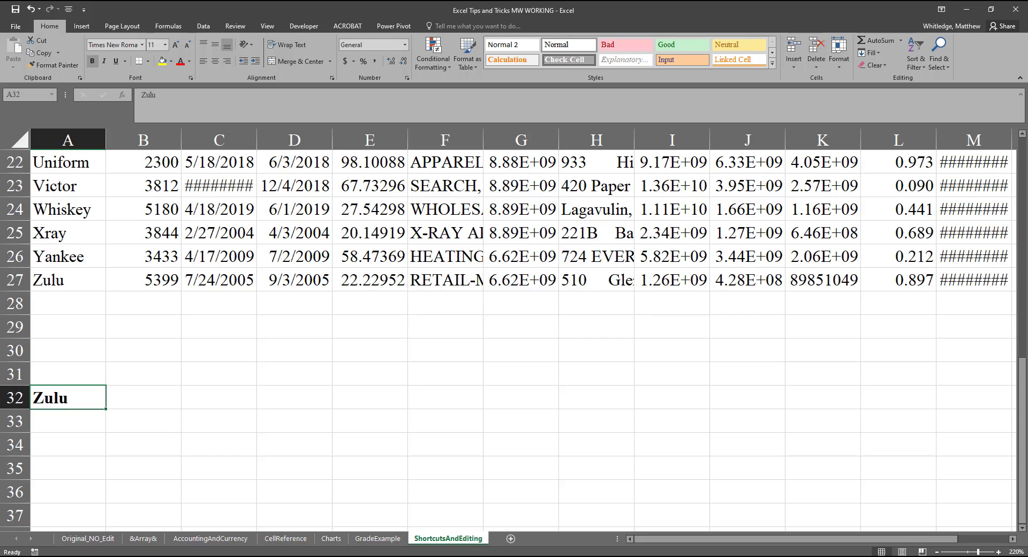
{"action": "key", "text": "ctrl+b"}
{"action": "key", "text": "Scroll_Lock"}
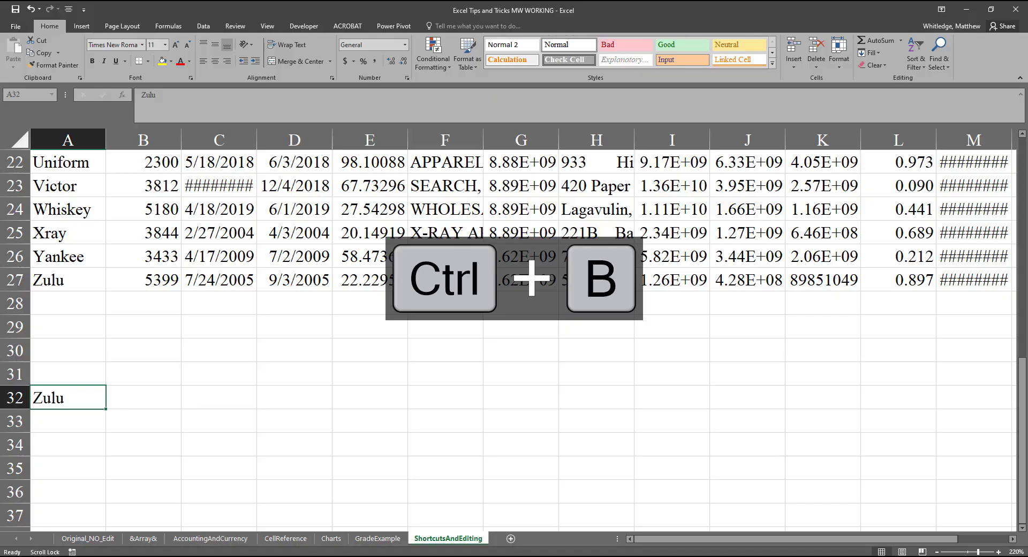
{"action": "key", "text": "Scroll_Lock"}
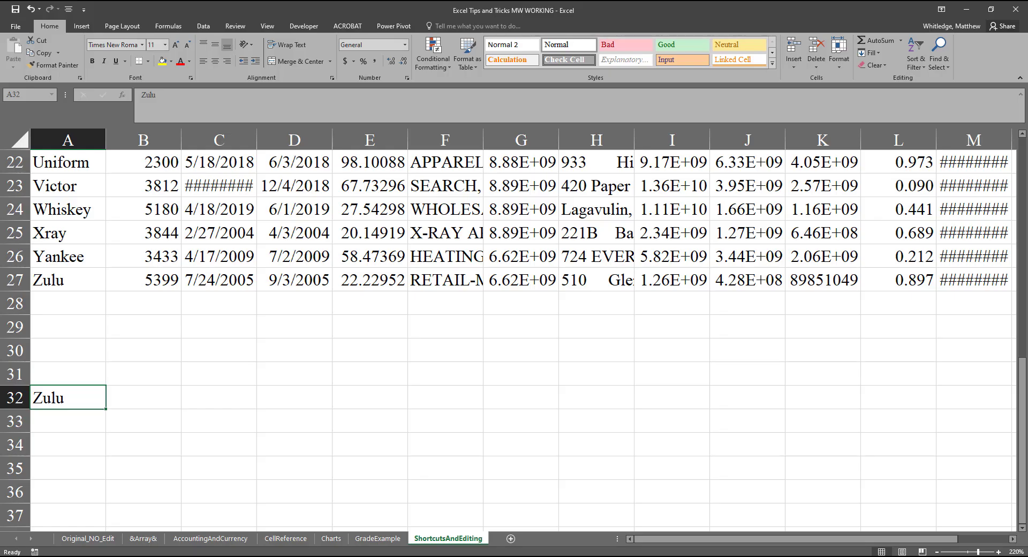
Step: Apply italics to the Zulu entry in A32 and remove the italics again
{"action": "key", "text": "Scroll_Lock"}
{"action": "key", "text": "Scroll_Lock"}
{"action": "key", "text": "ctrl+i"}
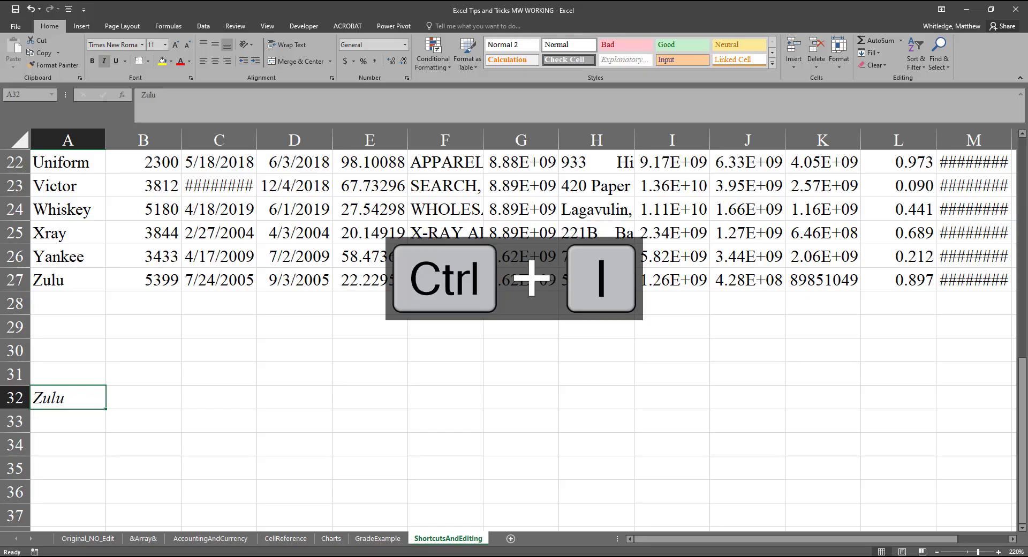
{"action": "key", "text": "ctrl+i"}
{"action": "key", "text": "Scroll_Lock"}
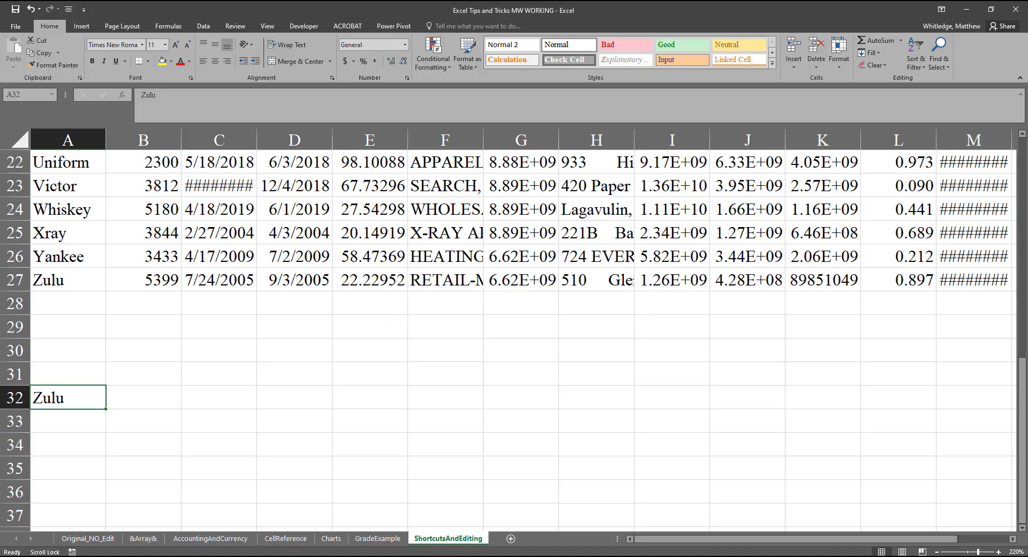
Step: Underline the Zulu entry in A32 and remove the underline again
{"action": "key", "text": "Scroll_Lock"}
{"action": "key", "text": "ctrl+u"}
Step: Turn the underline of the Zulu entry in A32 on and off once more
{"action": "key", "text": "ctrl+u"}
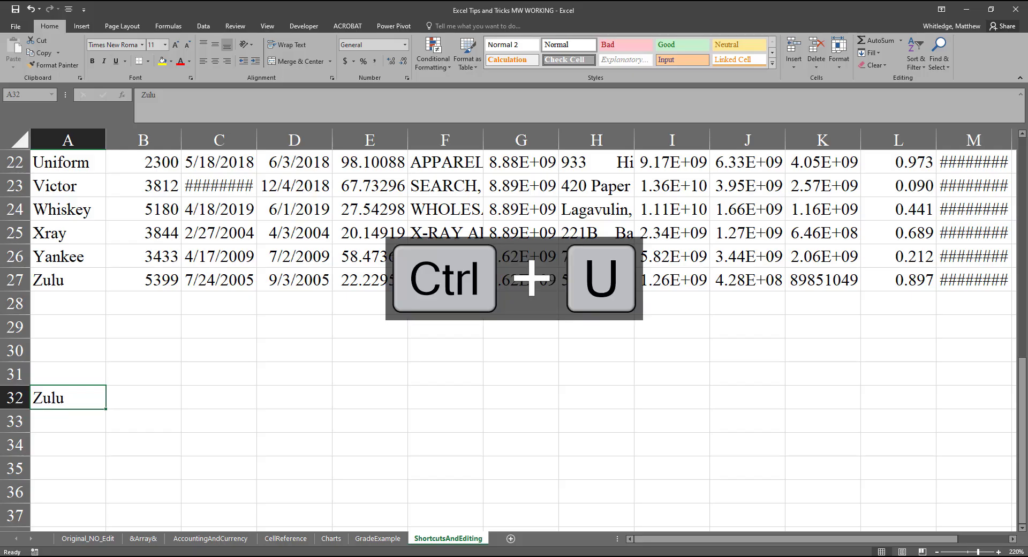
{"action": "key", "text": "ctrl+u"}
{"action": "key", "text": "ctrl+u"}
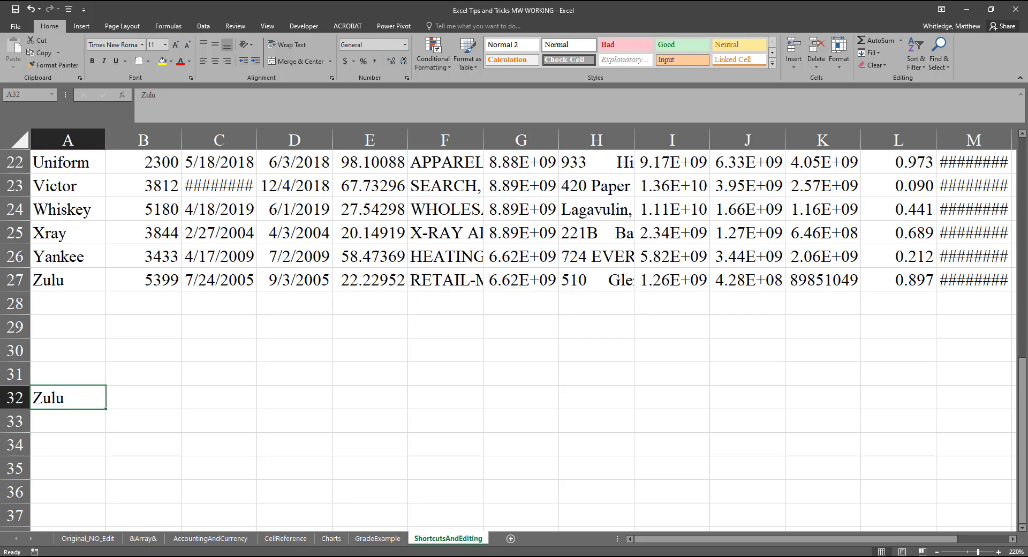
{"action": "key", "text": "Scroll_Lock"}
{"action": "key", "text": "Scroll_Lock"}
Step: Switch back to the preceding GradeExample sheet and return to ShortcutsAndEditing
{"action": "key", "text": "ctrl+Page_Up"}
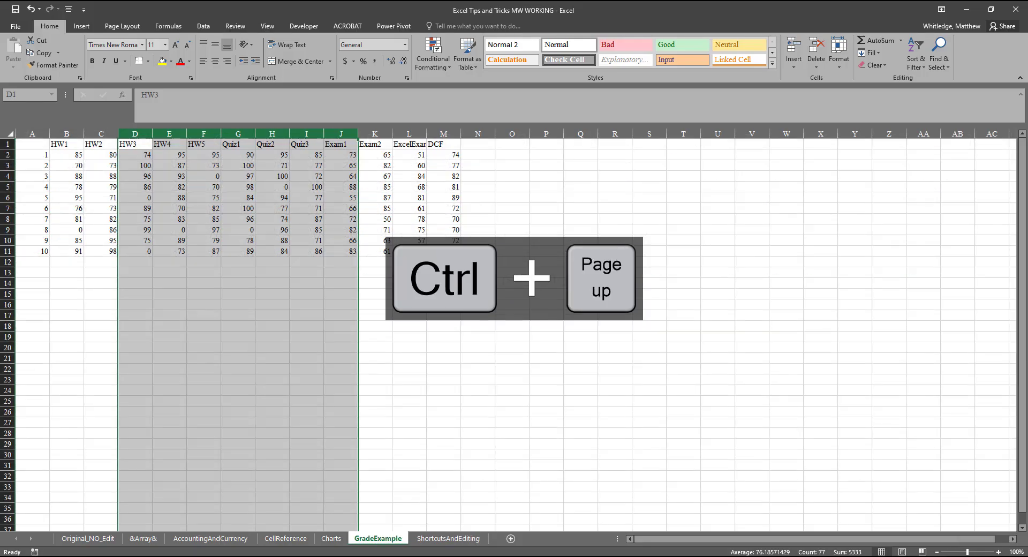
{"action": "key", "text": "ctrl+Page_Up"}
{"action": "key", "text": "ctrl+Page_Down"}
{"action": "key", "text": "ctrl+Page_Down"}
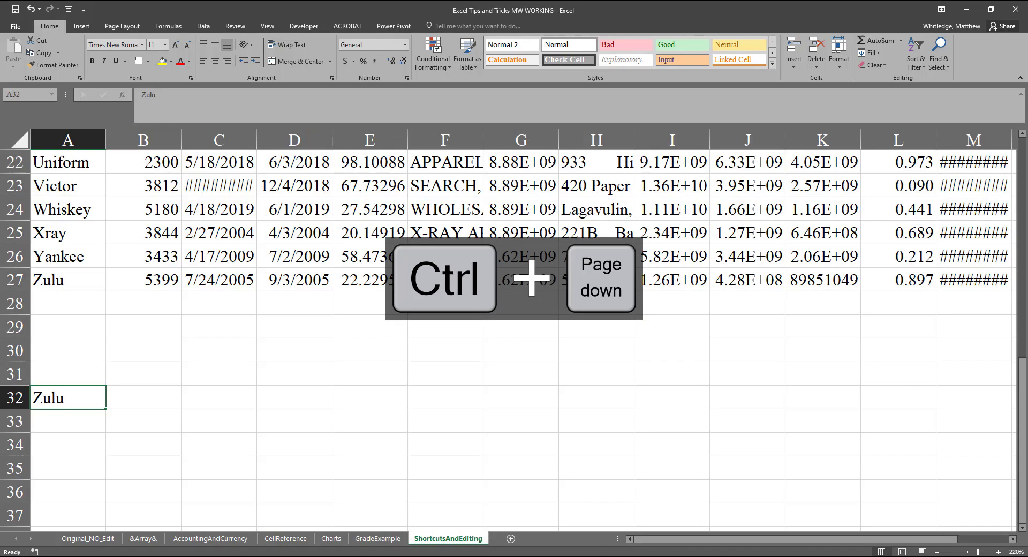
Step: Step back through the sheets to Charts and forward again to ShortcutsAndEditing
{"action": "key", "text": "ctrl+Page_Up"}
{"action": "key", "text": "ctrl+Page_Up"}
{"action": "key", "text": "ctrl+Page_Up"}
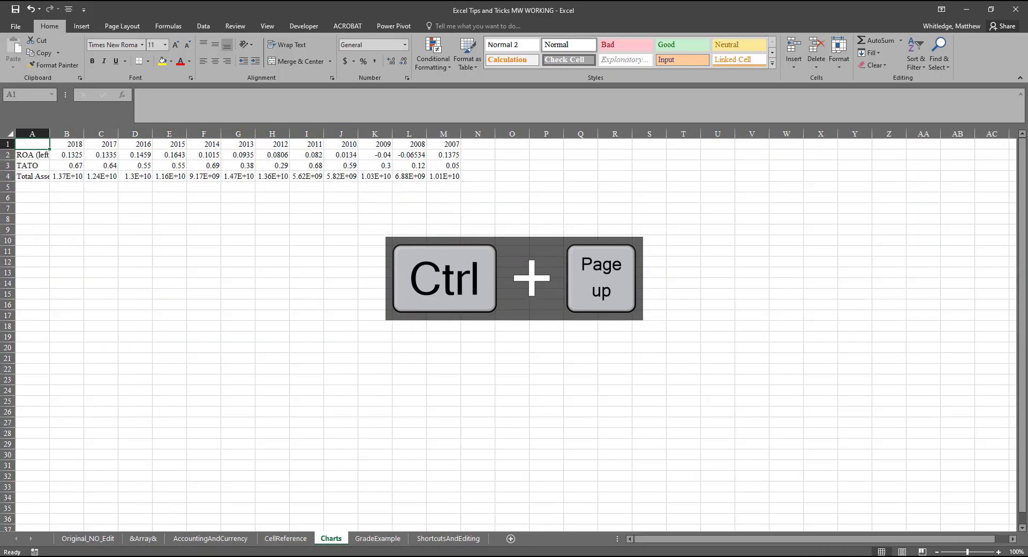
{"action": "key", "text": "ctrl+Page_Down"}
{"action": "key", "text": "ctrl+Page_Down"}
{"action": "key", "text": "ctrl+Page_Down"}
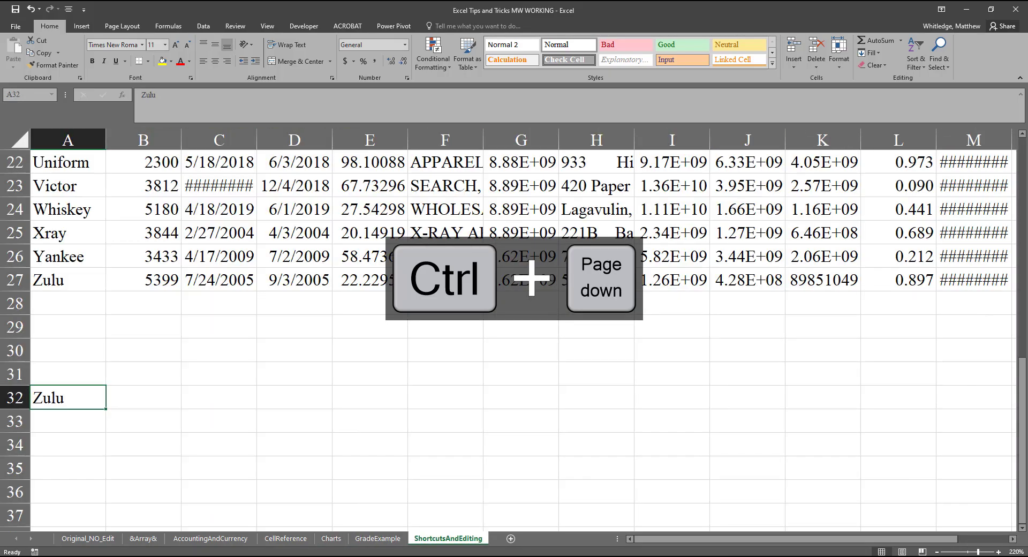
{"action": "key", "text": "Scroll_Lock"}
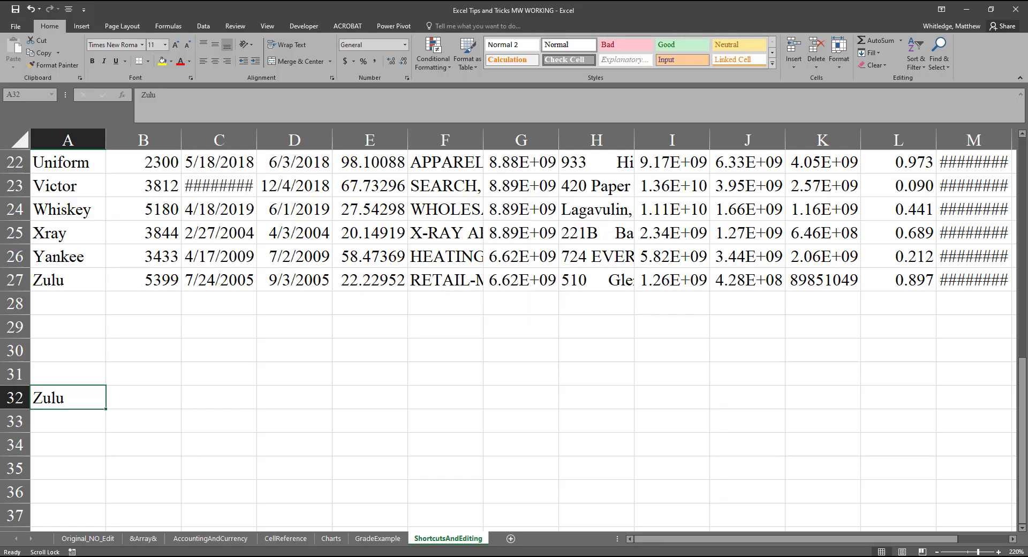
{"action": "key", "text": "Scroll_Lock"}
Step: Go two sheets back to Charts once more and return to the ShortcutsAndEditing sheet
{"action": "key", "text": "ctrl+Page_Up"}
{"action": "key", "text": "ctrl+Page_Up"}
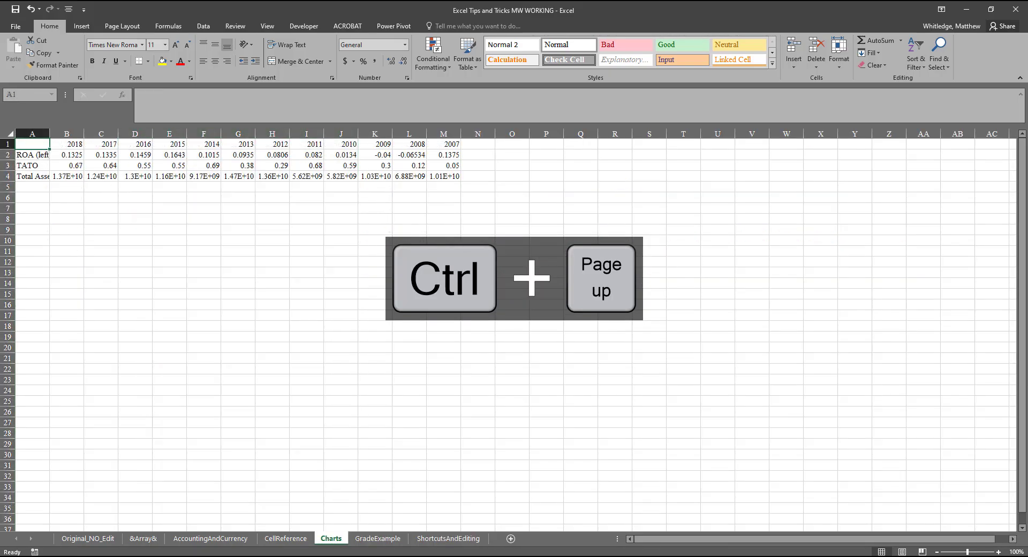
{"action": "key", "text": "Scroll_Lock"}
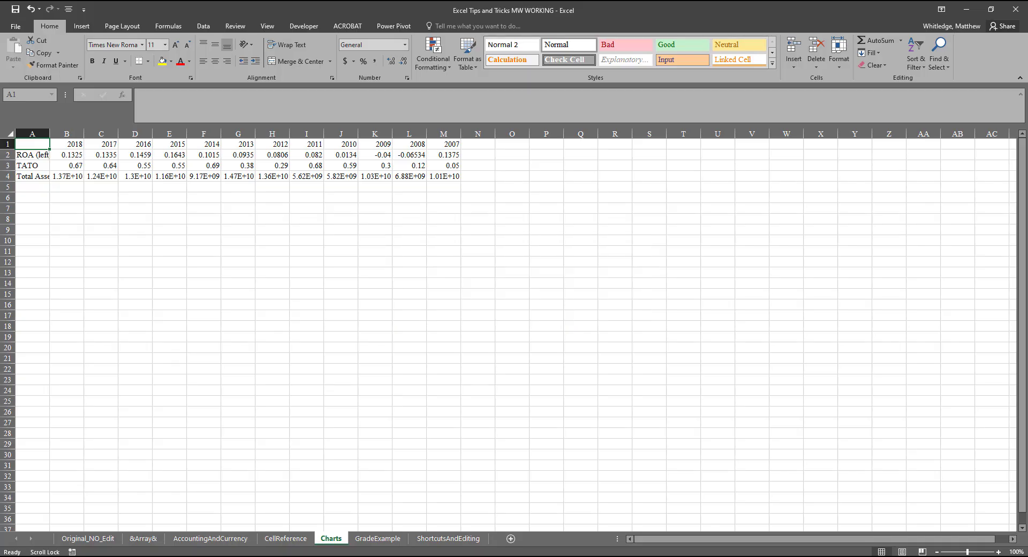
{"action": "key", "text": "Scroll_Lock"}
{"action": "key", "text": "ctrl+Page_Down"}
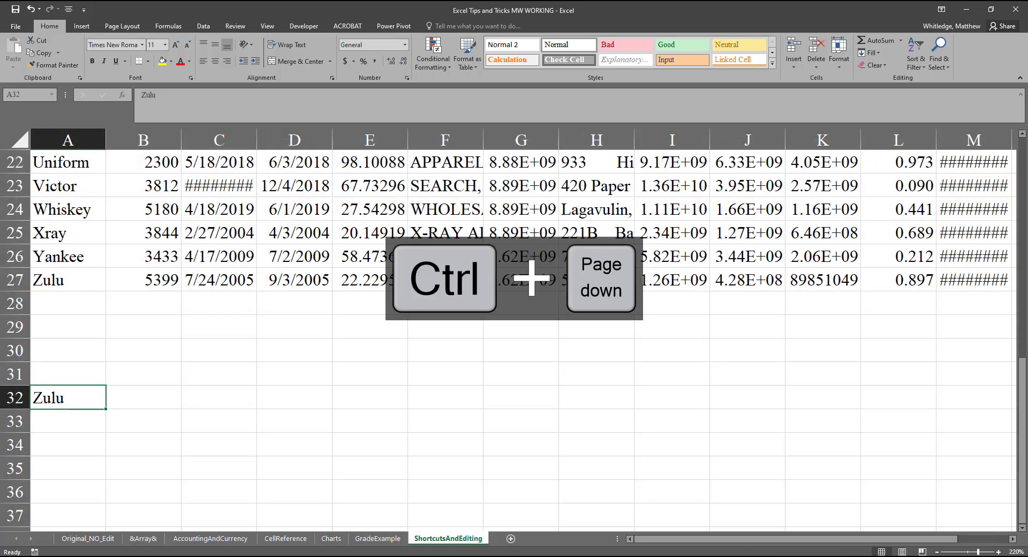
{"action": "key", "text": "Scroll_Lock"}
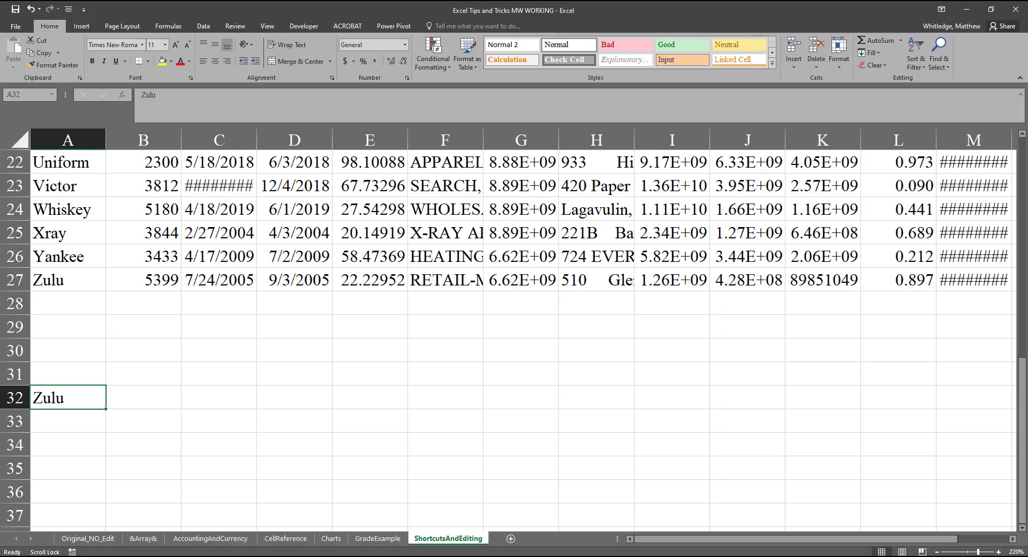
{"action": "key", "text": "Scroll_Lock"}
Step: Go to the start of the sheet, move to cell B1 and select the entire SIC Code column
{"action": "key", "text": "ctrl+Home"}
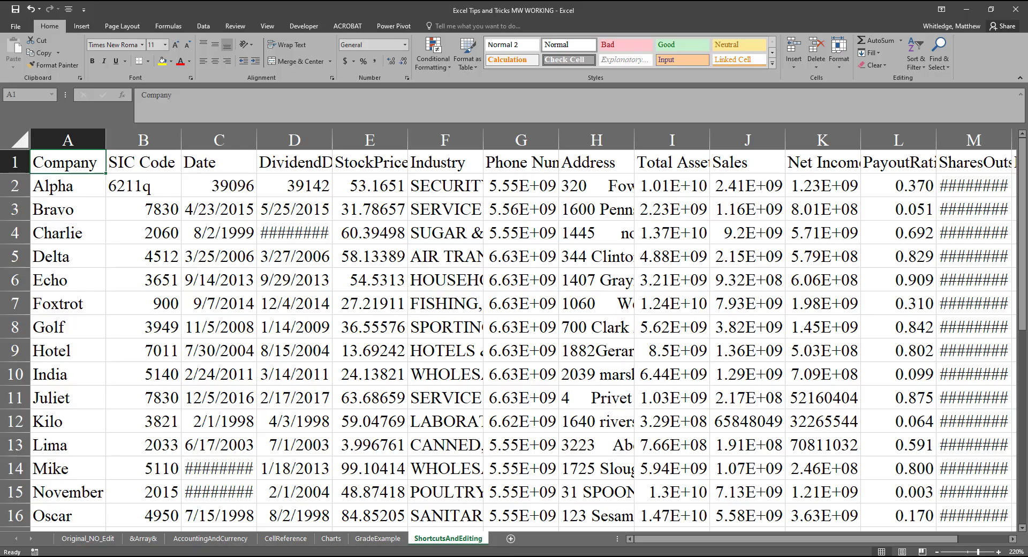
{"action": "key", "text": "Right"}
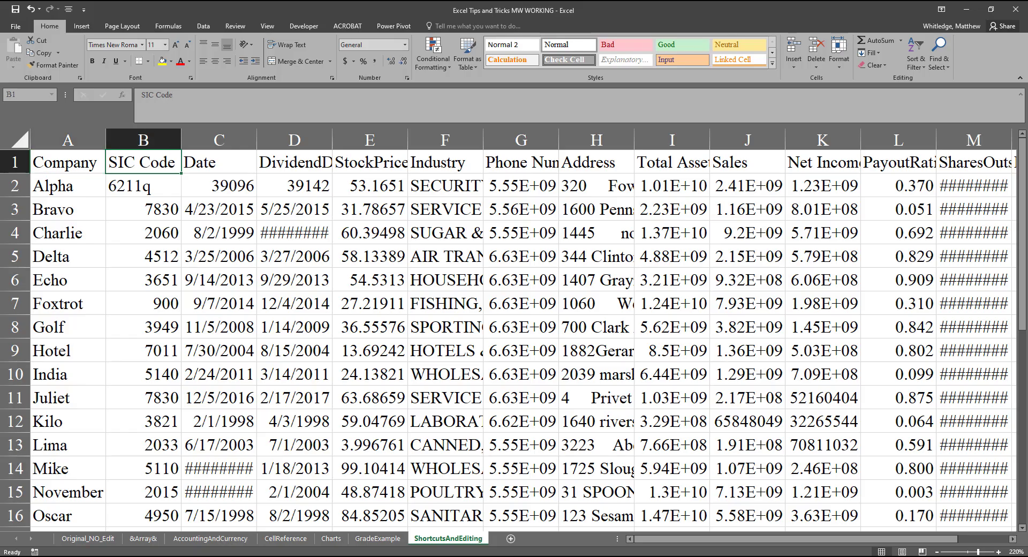
{"action": "key", "text": "Scroll_Lock"}
{"action": "key", "text": "Scroll_Lock"}
{"action": "key", "text": "ctrl+space"}
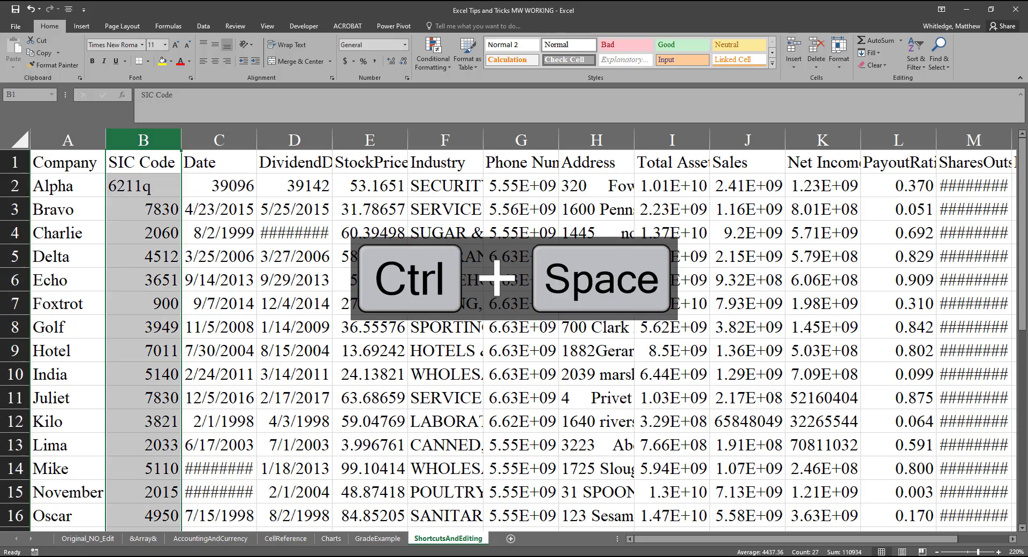
{"action": "key", "text": "Scroll_Lock"}
{"action": "key", "text": "Scroll_Lock"}
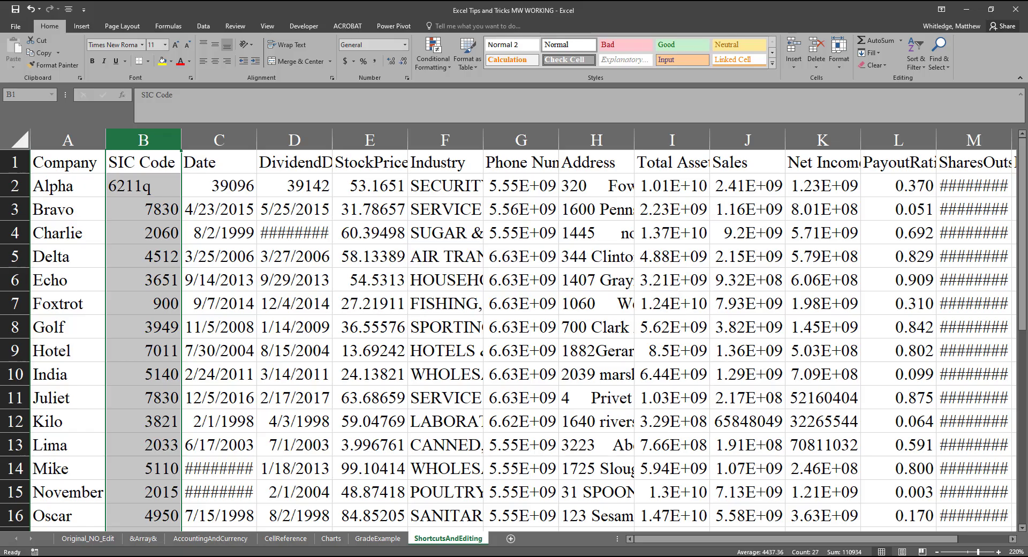
Step: Reselect the whole of column B from cell B1 and reduce the selection to B1 again
{"action": "key", "text": "Up"}
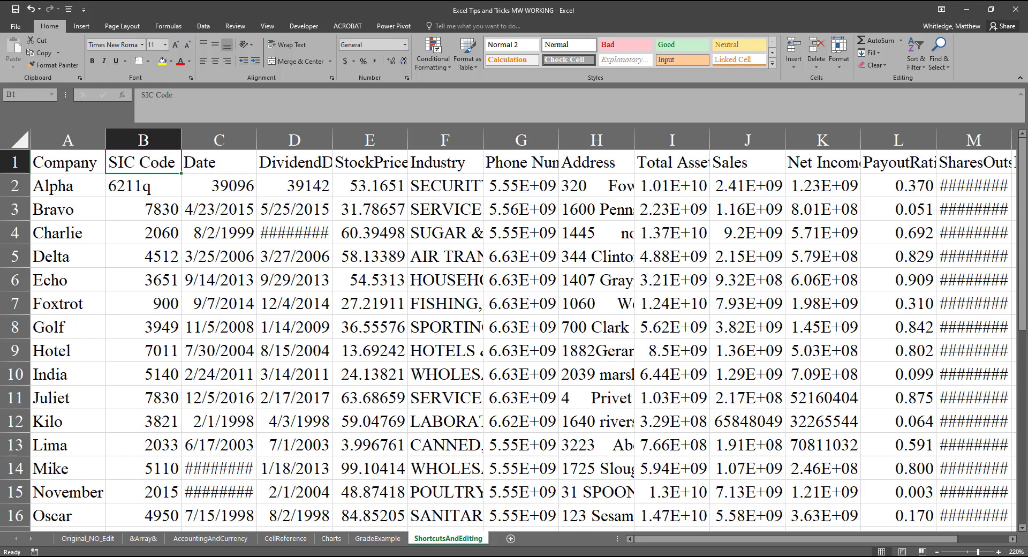
{"action": "key", "text": "ctrl+space"}
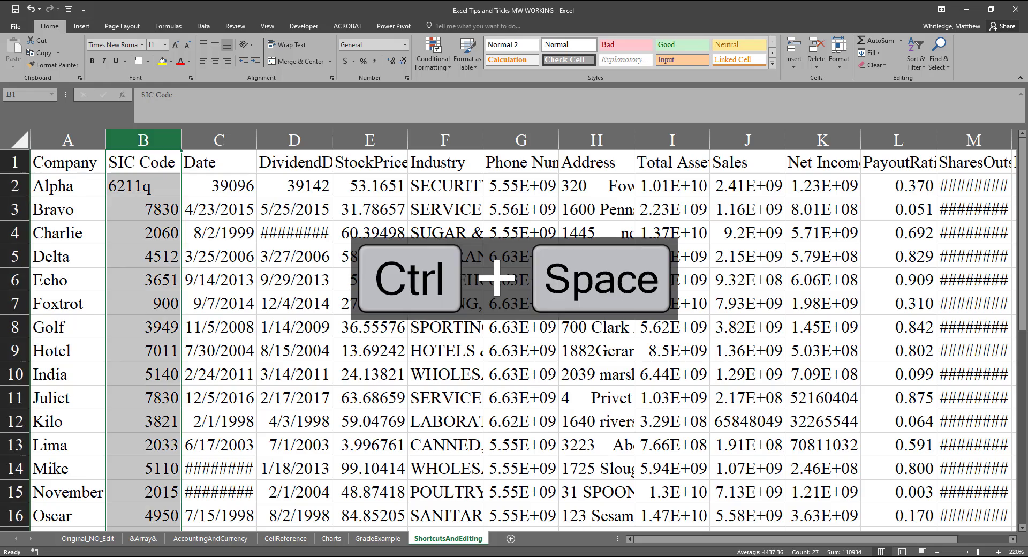
{"action": "key", "text": "Scroll_Lock"}
{"action": "key", "text": "Scroll_Lock"}
{"action": "key", "text": "Up"}
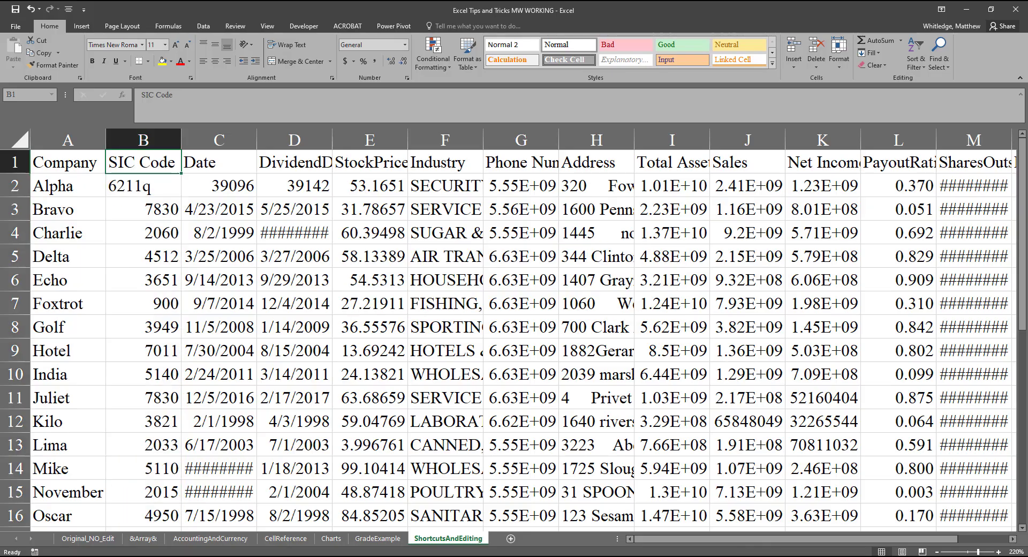
Step: Move to cell B3 and select the entire Bravo row
{"action": "key", "text": "Down"}
{"action": "key", "text": "Down"}
{"action": "key", "text": "Scroll_Lock"}
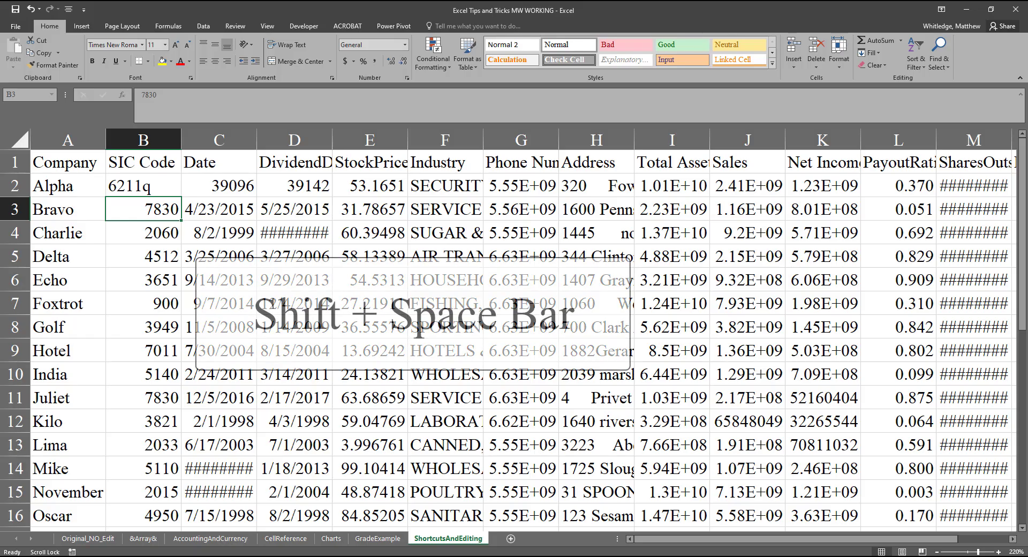
{"action": "key", "text": "Scroll_Lock"}
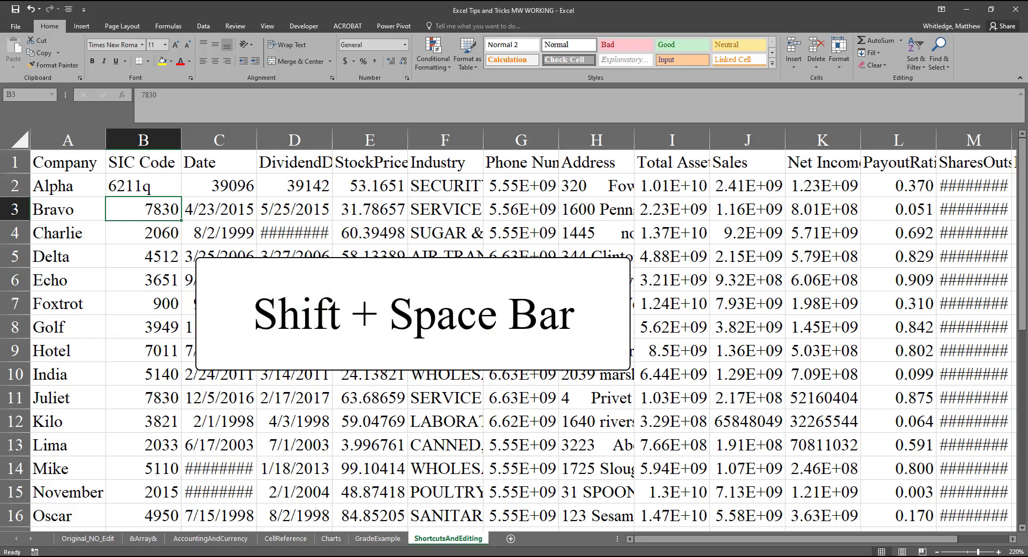
{"action": "key", "text": "shift+space"}
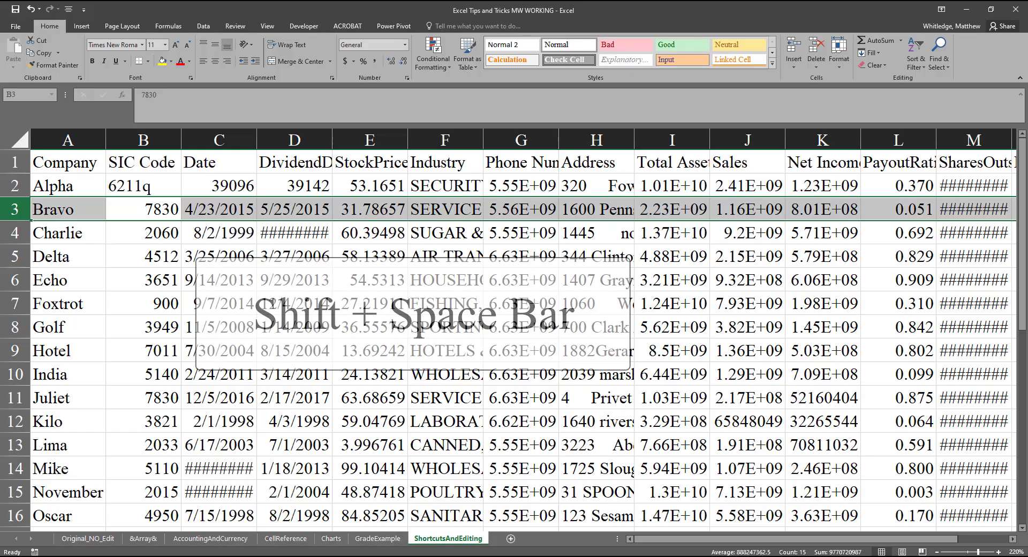
{"action": "key", "text": "Scroll_Lock"}
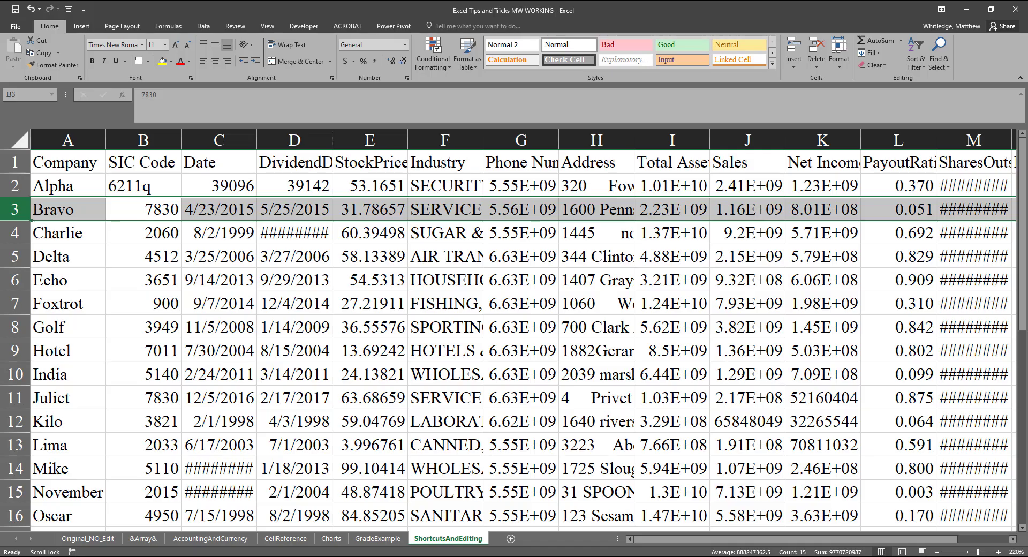
{"action": "key", "text": "Scroll_Lock"}
Step: Select the entire SIC Code column from cell B1 and insert a blank column before it
{"action": "key", "text": "Left"}
{"action": "key", "text": "Up"}
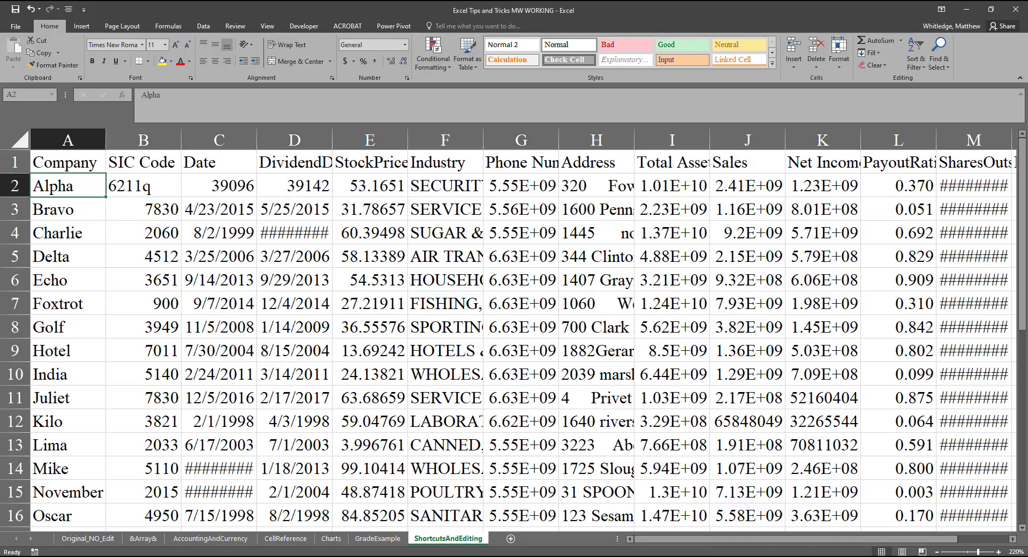
{"action": "key", "text": "Right"}
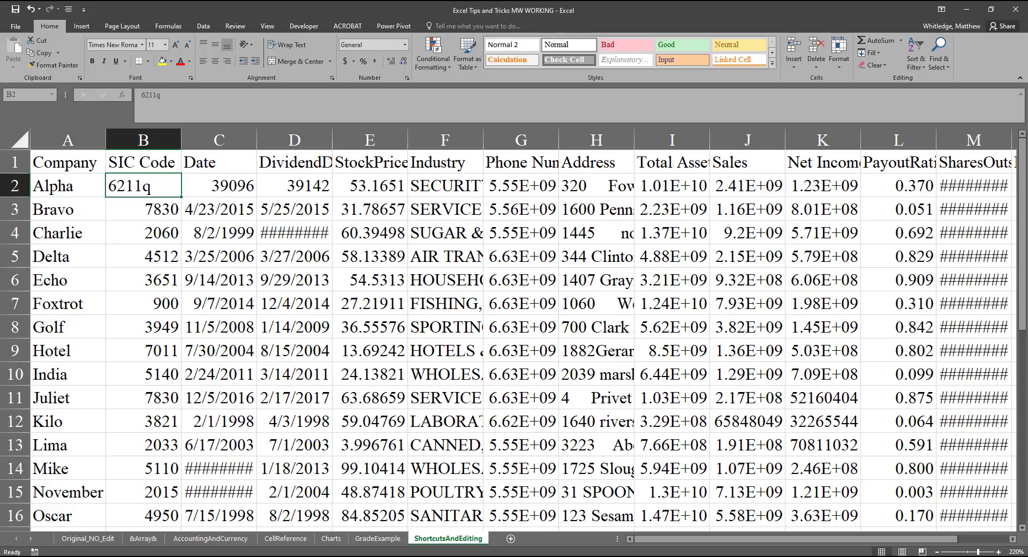
{"action": "key", "text": "Up"}
{"action": "key", "text": "Scroll_Lock"}
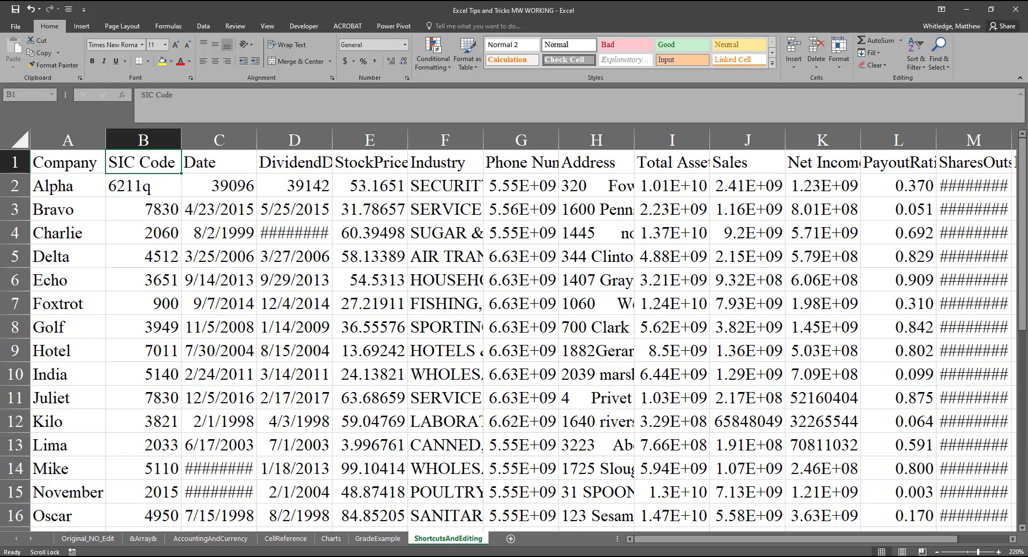
{"action": "key", "text": "Scroll_Lock"}
{"action": "key", "text": "ctrl+space"}
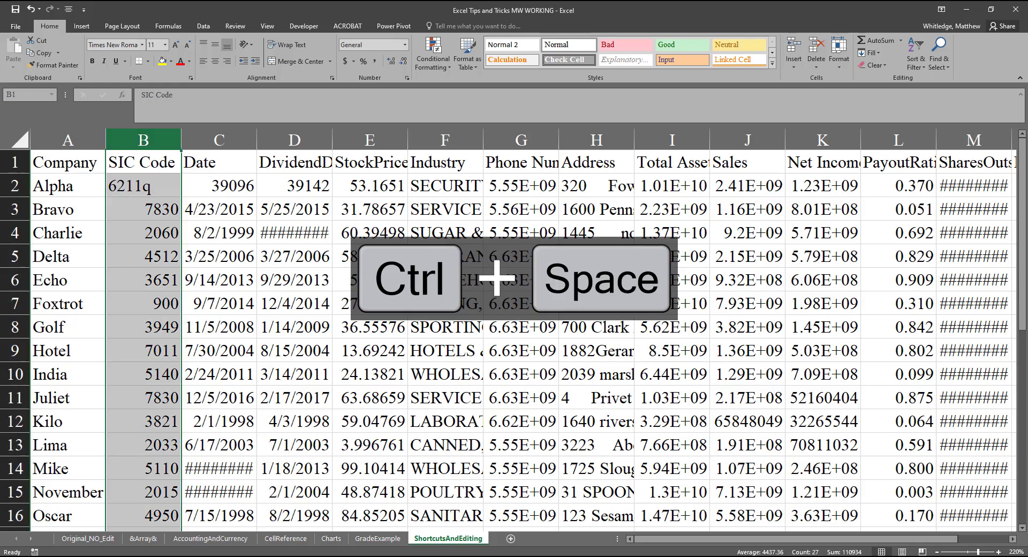
{"action": "key", "text": "Scroll_Lock"}
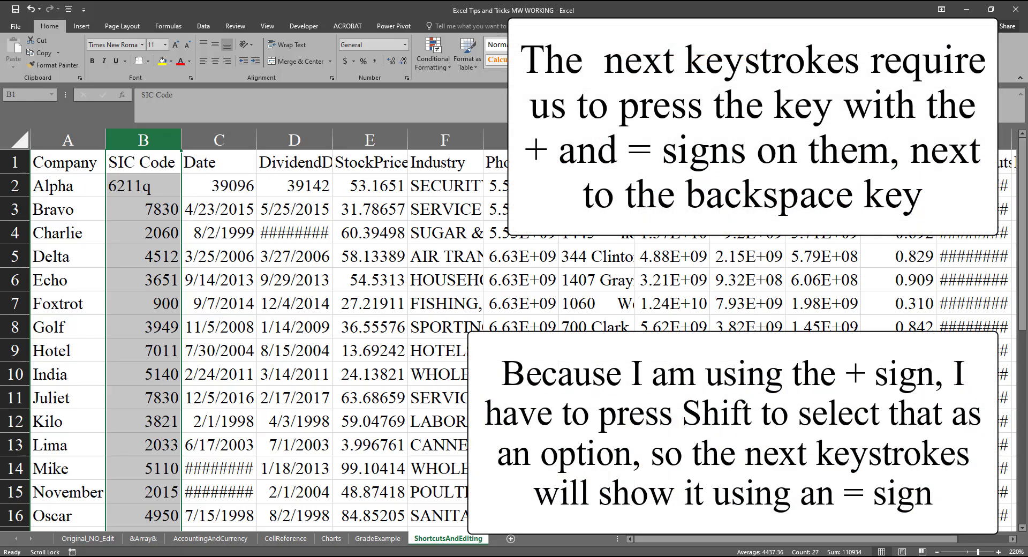
{"action": "key", "text": "Scroll_Lock"}
{"action": "key", "text": "ctrl+shift+equal"}
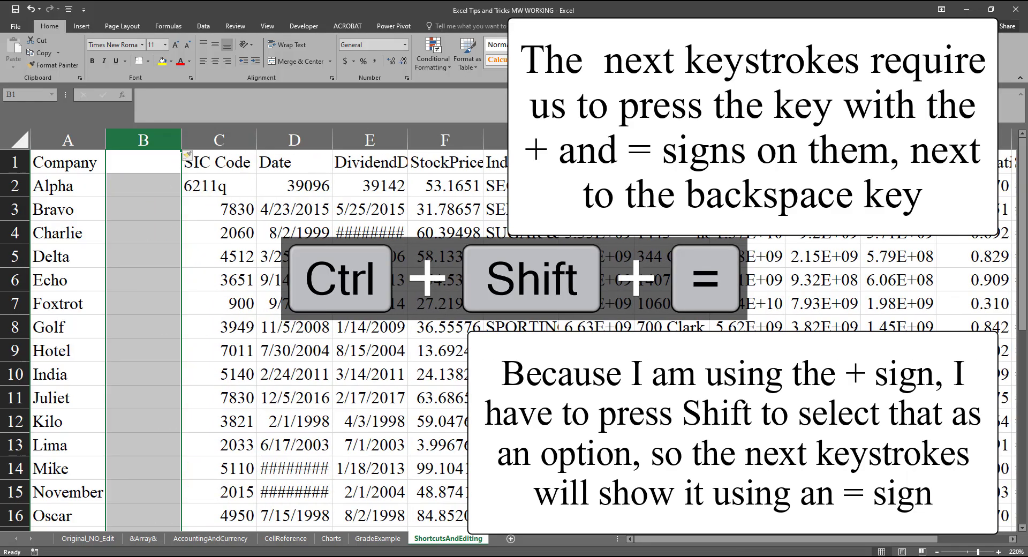
{"action": "key", "text": "Scroll_Lock"}
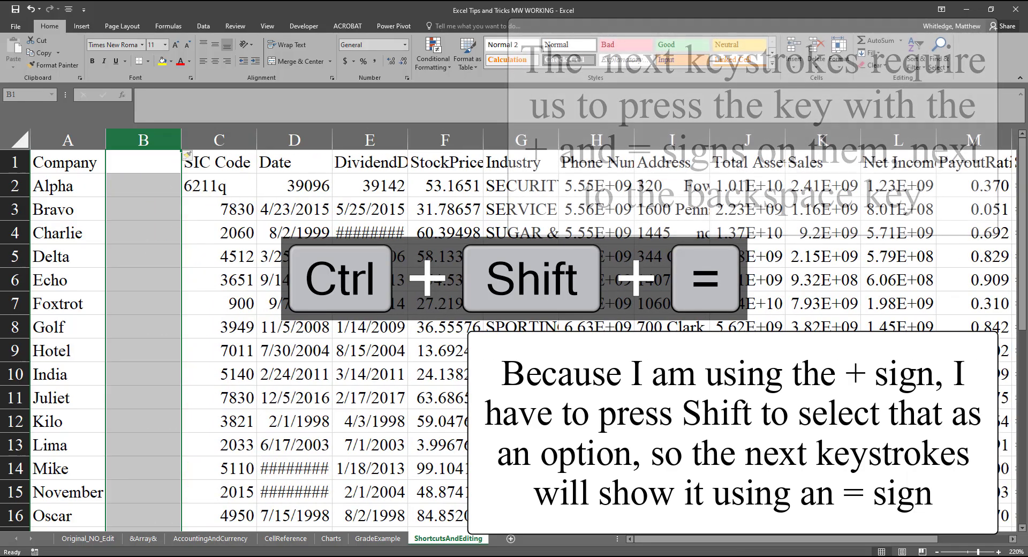
{"action": "key", "text": "Scroll_Lock"}
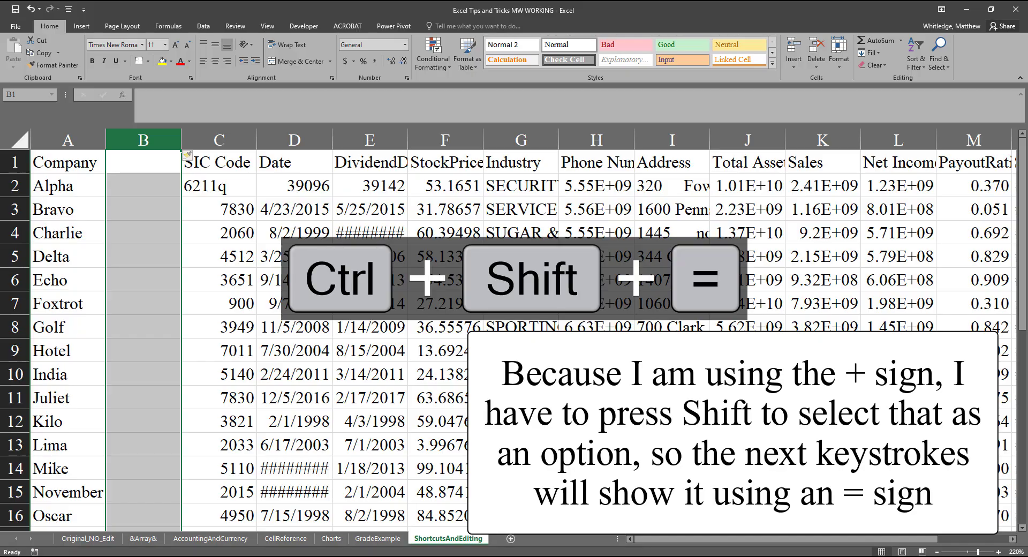
Step: Select the entire Charlie row from cell B4 and insert a blank row above it
{"action": "key", "text": "Down"}
{"action": "key", "text": "Down"}
{"action": "key", "text": "Down"}
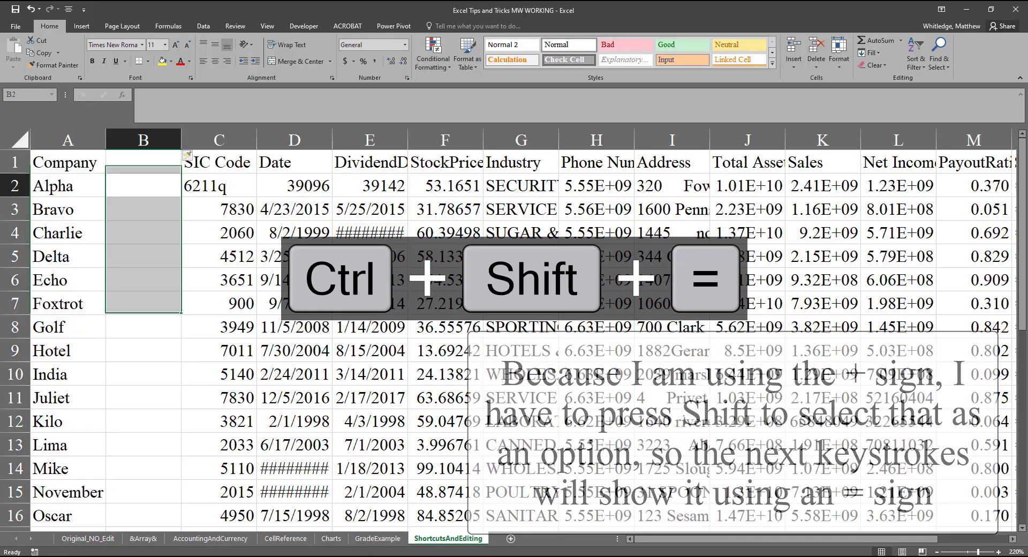
{"action": "key", "text": "shift+space"}
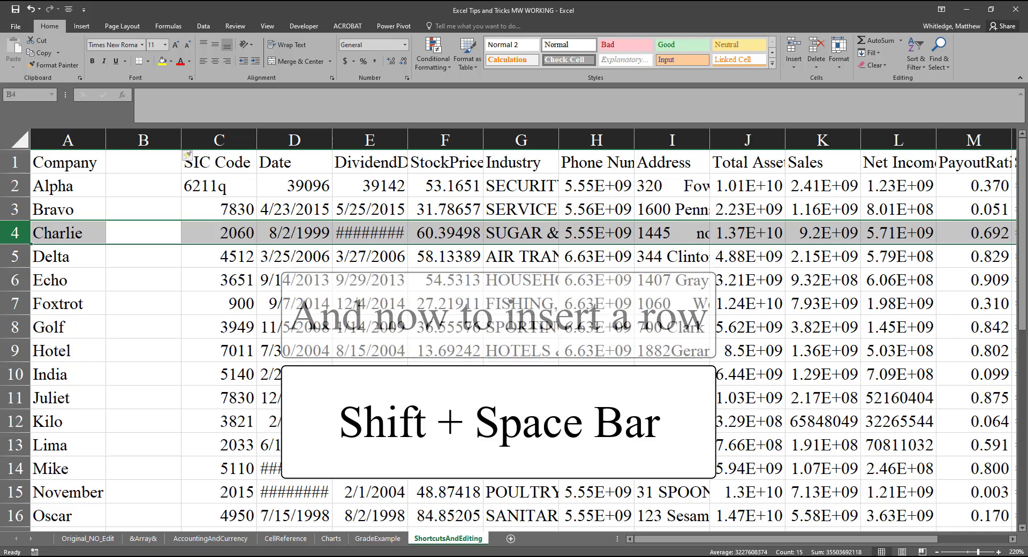
{"action": "key", "text": "ctrl+shift+equal"}
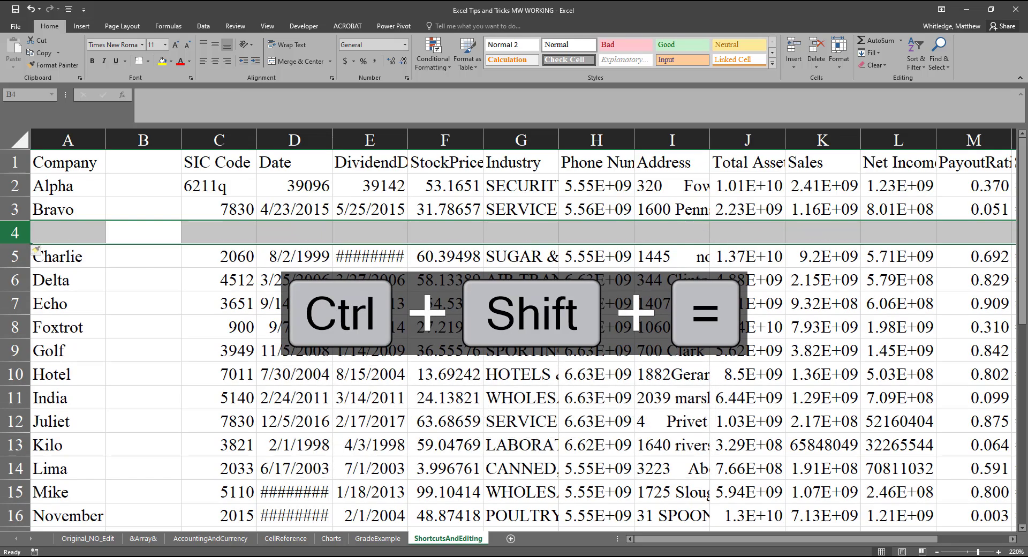
Step: Undo the insertion of the blank row above the Charlie row
{"action": "key", "text": "Scroll_Lock"}
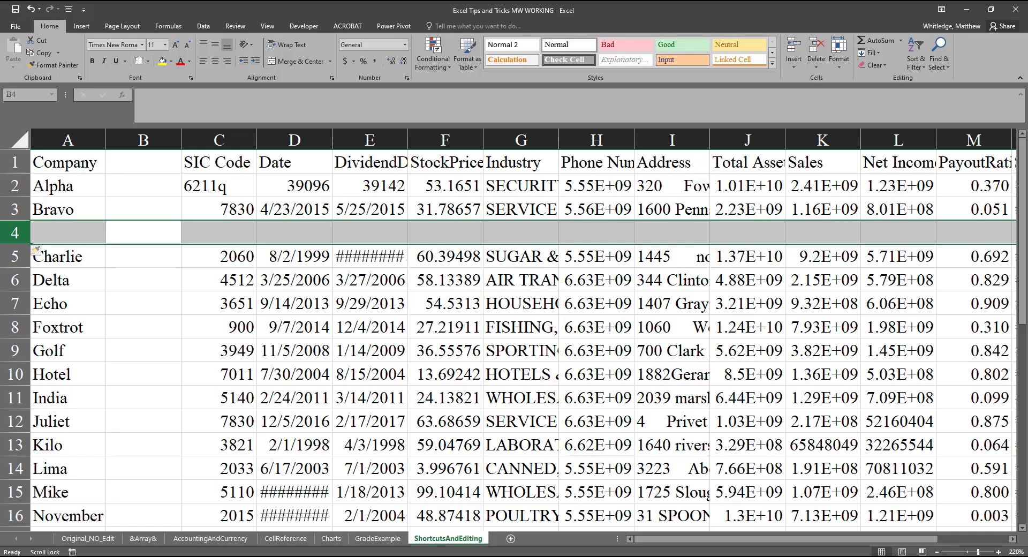
{"action": "key", "text": "Scroll_Lock"}
{"action": "key", "text": "ctrl+z"}
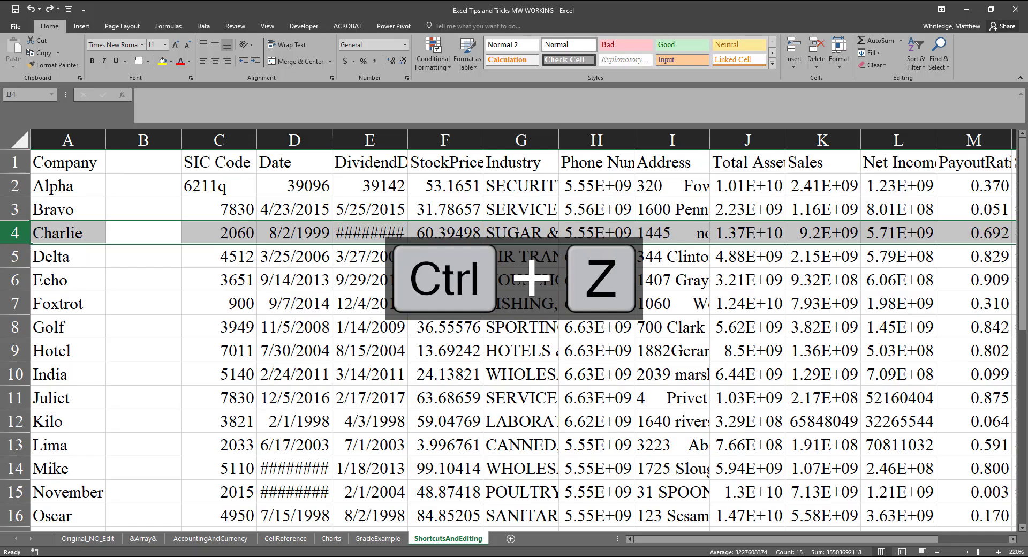
{"action": "key", "text": "Scroll_Lock"}
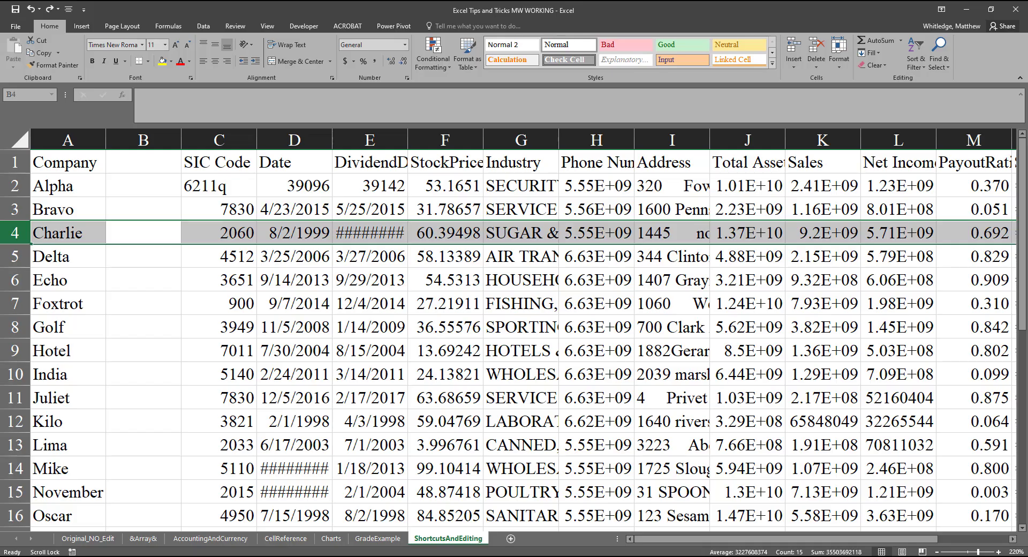
Step: Select the entire blank column B from cell B4 and delete it
{"action": "key", "text": "Scroll_Lock"}
{"action": "key", "text": "Right"}
{"action": "key", "text": "Left"}
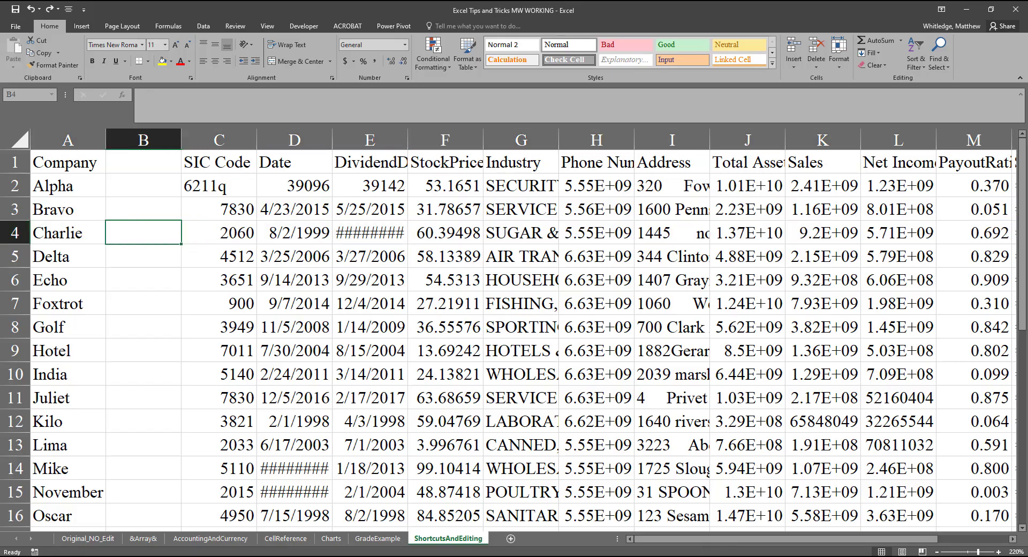
{"action": "key", "text": "ctrl+space"}
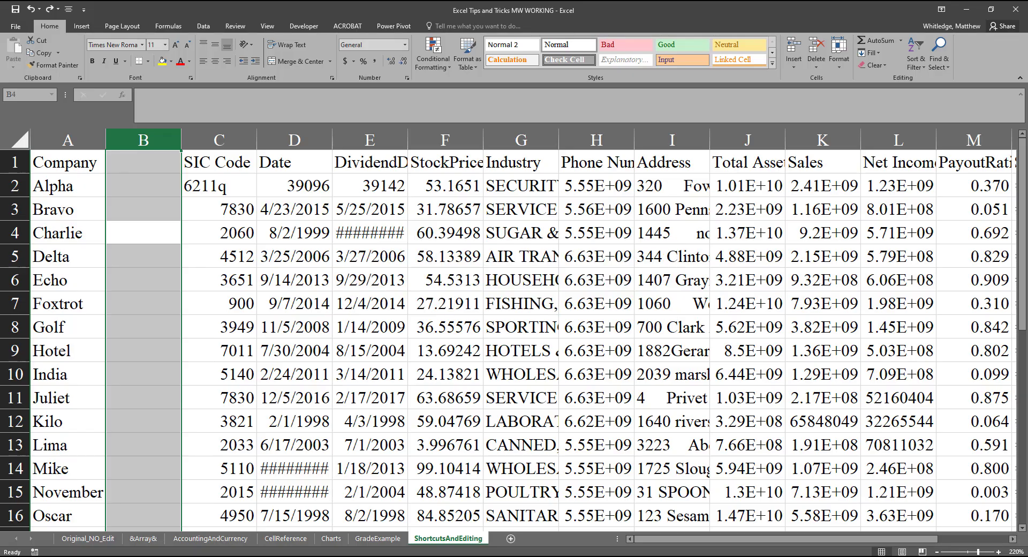
{"action": "key", "text": "Scroll_Lock"}
{"action": "key", "text": "Scroll_Lock"}
{"action": "key", "text": "ctrl+minus"}
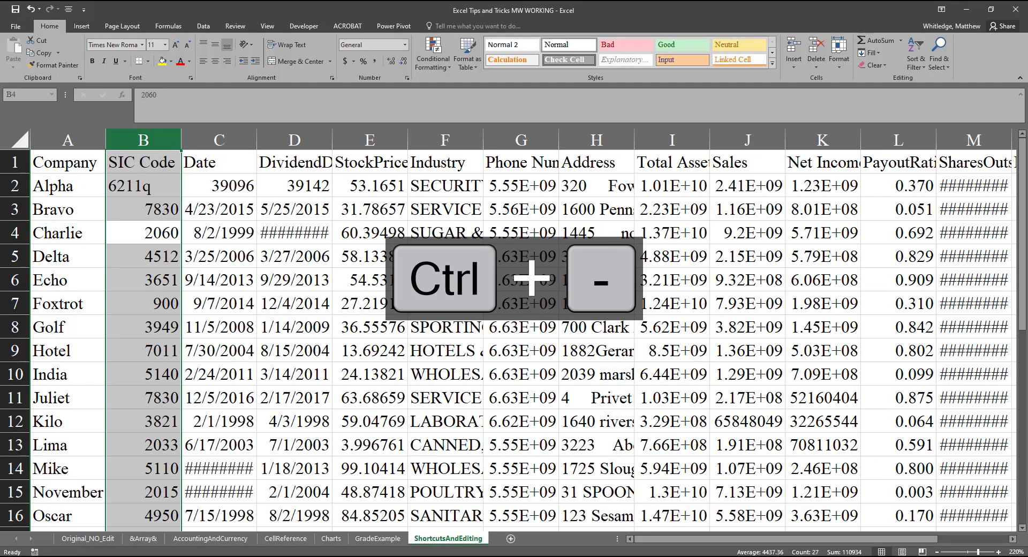
{"action": "key", "text": "Scroll_Lock"}
{"action": "key", "text": "Scroll_Lock"}
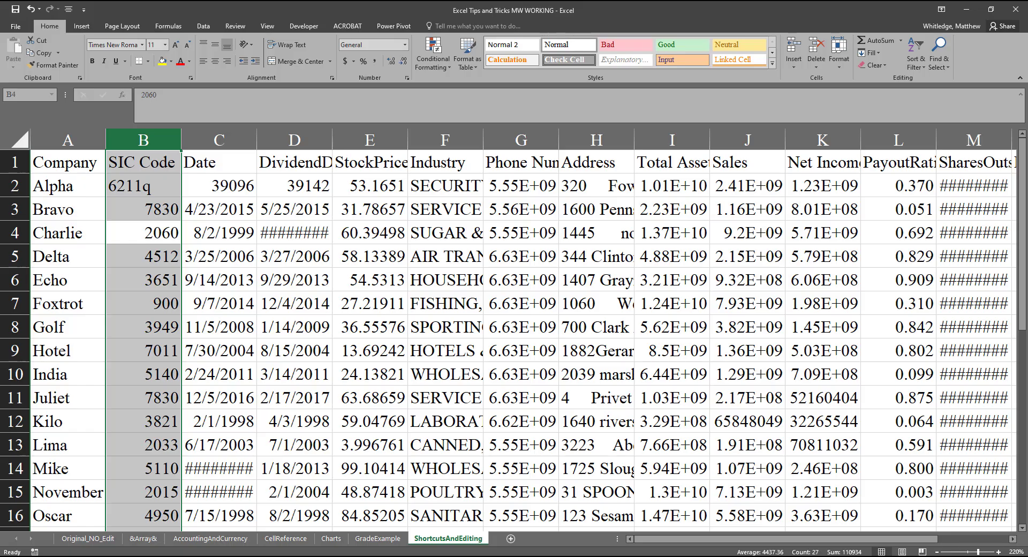
Step: Move to cell A1 and set the Company column's width to 12
{"action": "key", "text": "Left"}
{"action": "key", "text": "Up"}
{"action": "key", "text": "Up"}
{"action": "key", "text": "Up"}
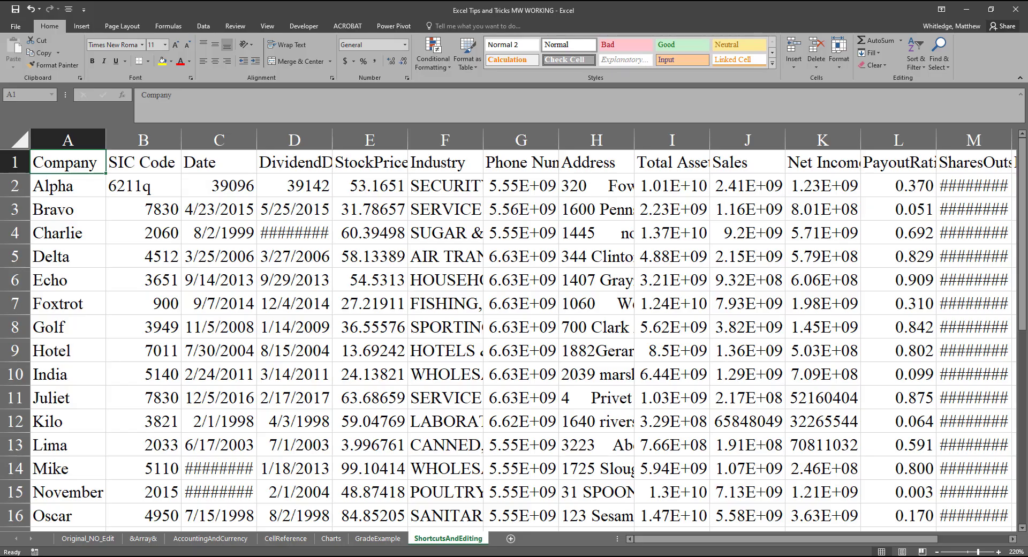
{"action": "key", "text": "Scroll_Lock"}
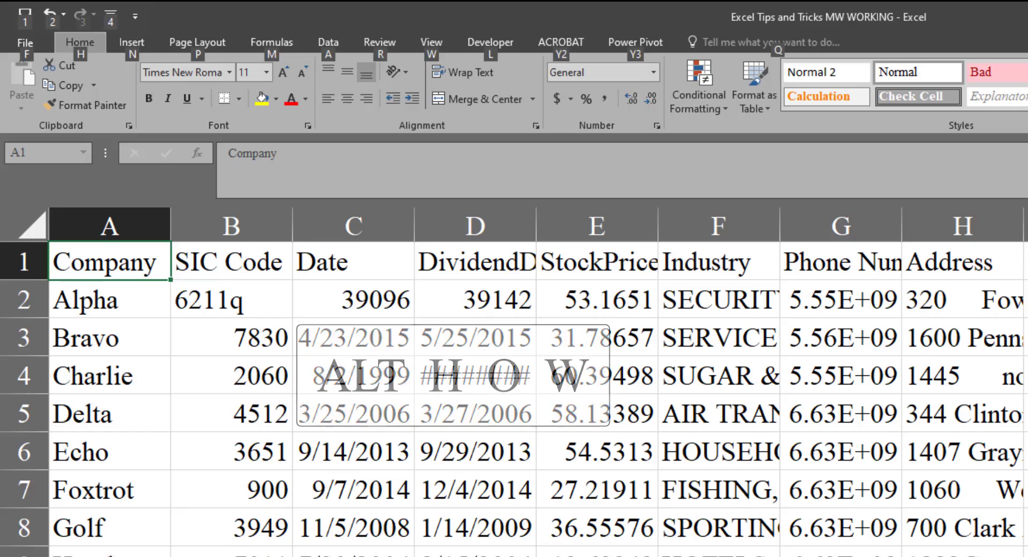
{"action": "key", "text": "alt"}
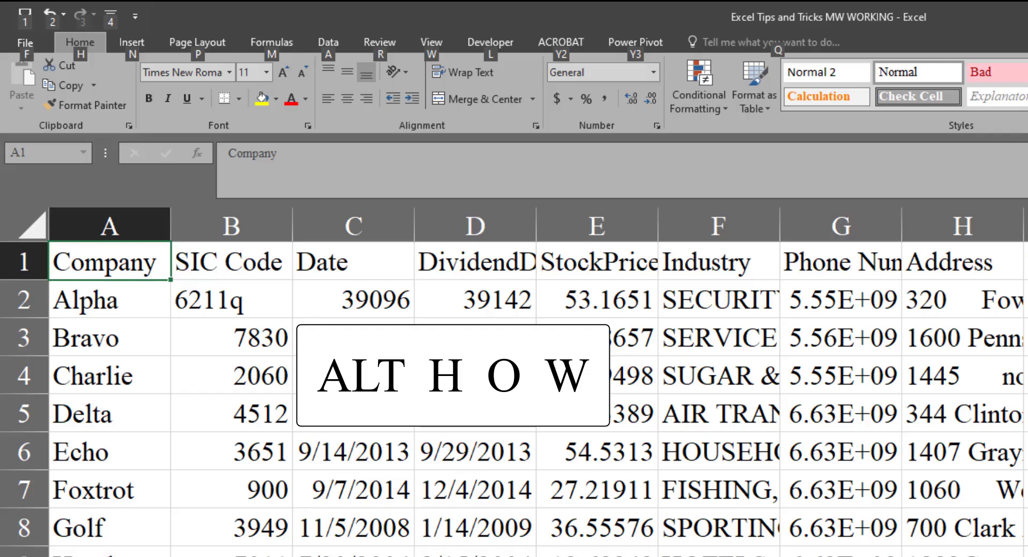
{"action": "key", "text": "h"}
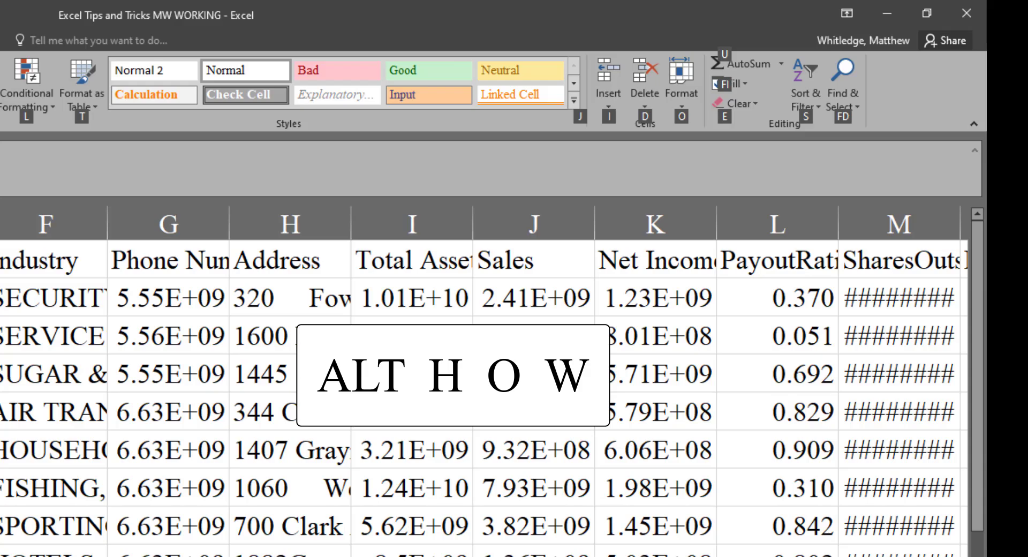
{"action": "key", "text": "o"}
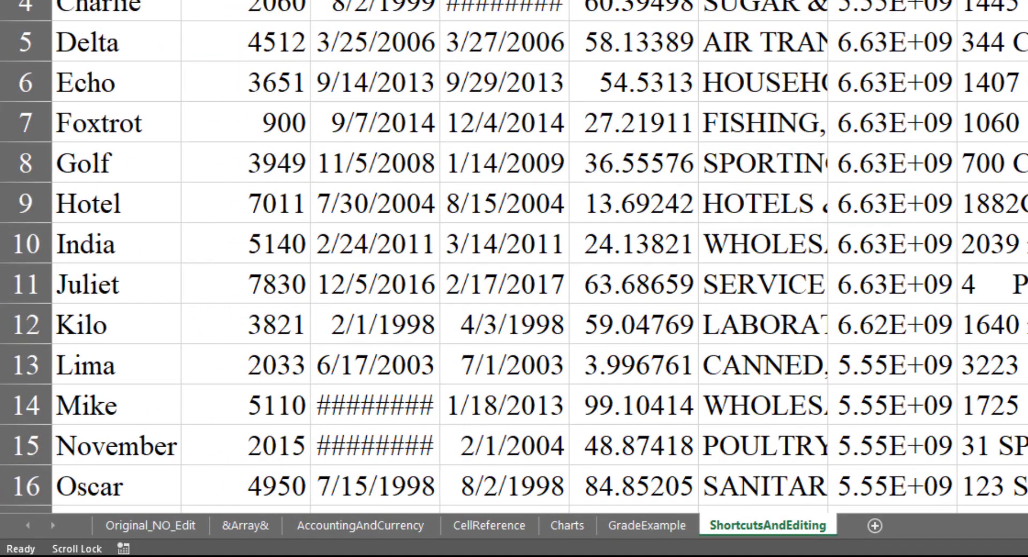
{"action": "key", "text": "Scroll_Lock"}
{"action": "key", "text": "w"}
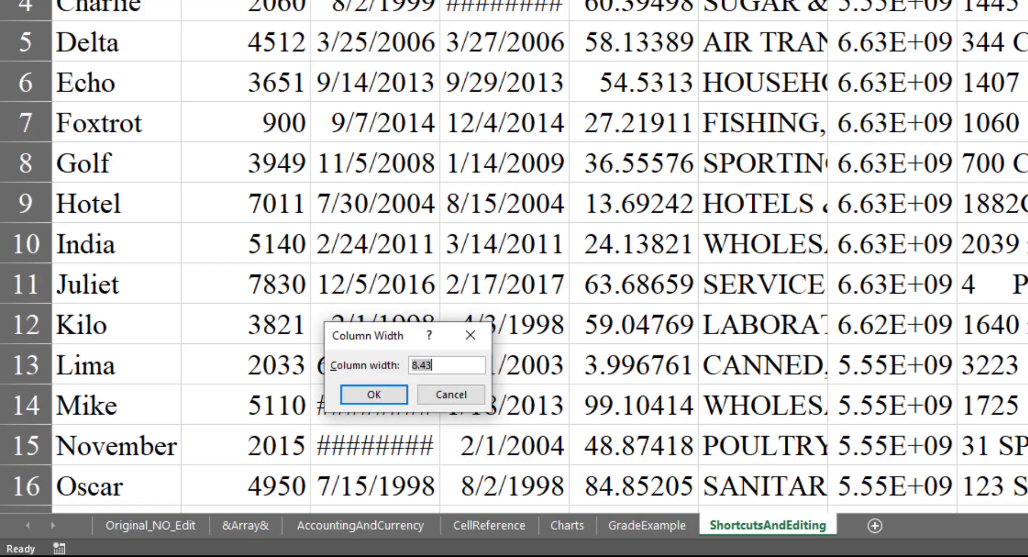
{"action": "key", "text": "Scroll_Lock"}
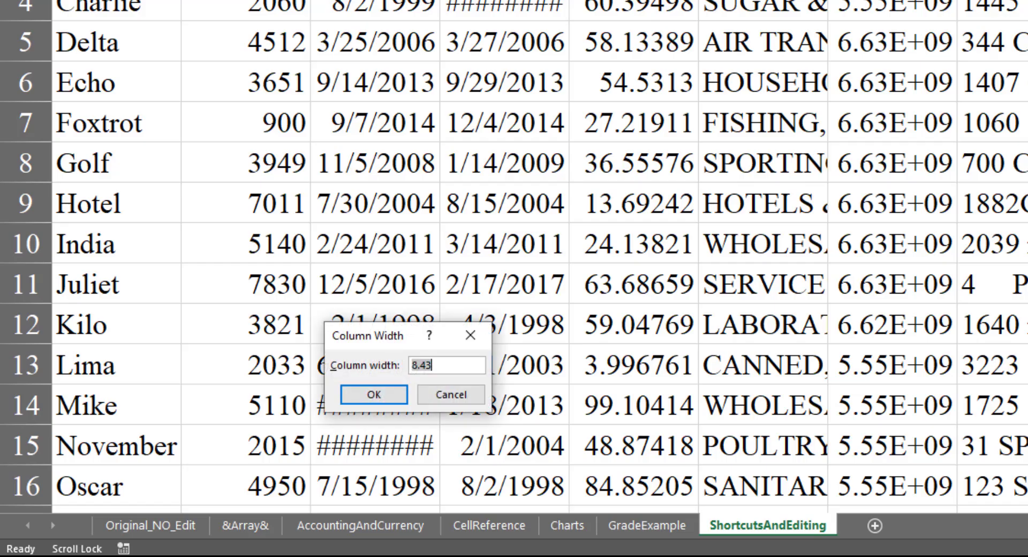
{"action": "key", "text": "Scroll_Lock"}
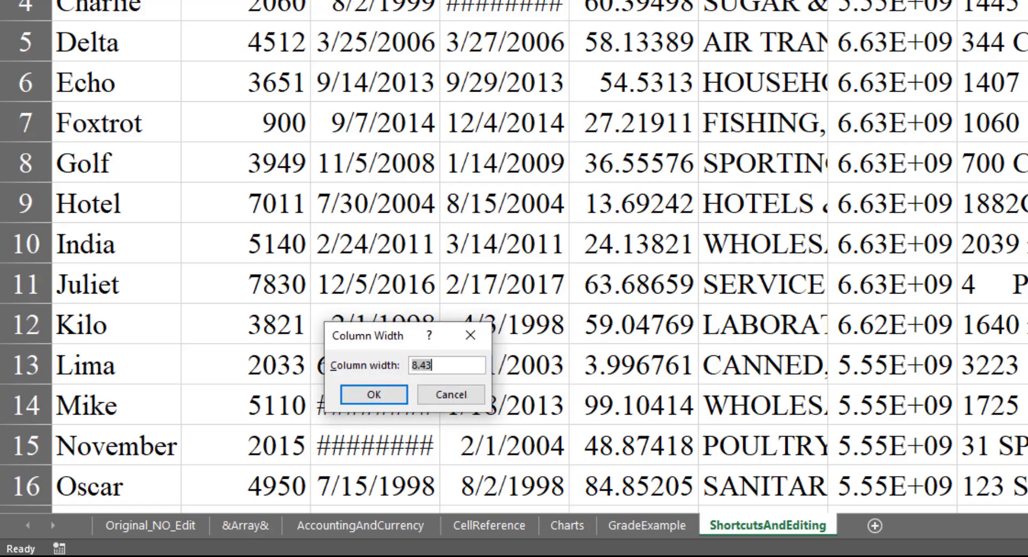
{"action": "type", "text": "12"}
{"action": "key", "text": "Return"}
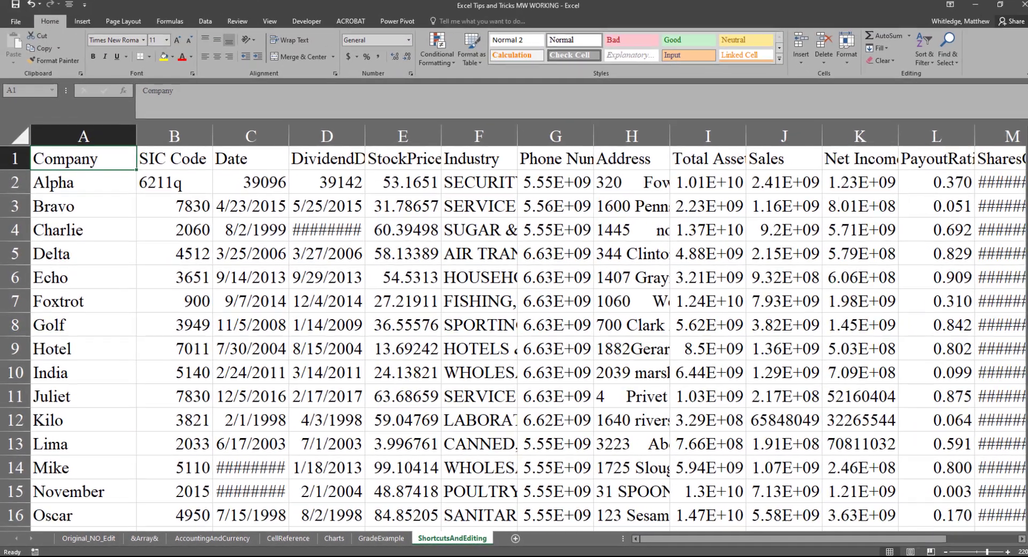
Step: Select the entire Date column from cell C1 and AutoFit its width to the contents
{"action": "key", "text": "Scroll_Lock"}
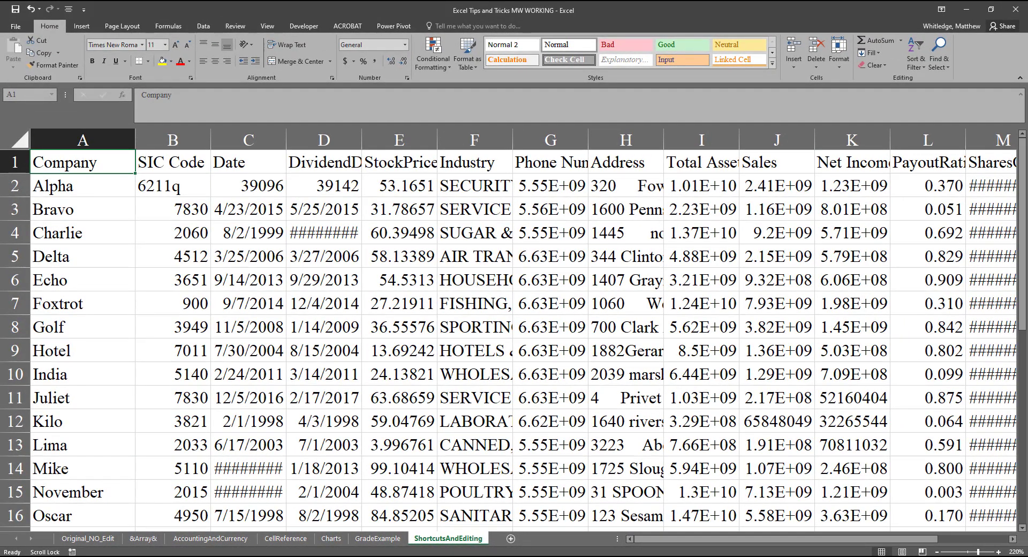
{"action": "key", "text": "Scroll_Lock"}
{"action": "key", "text": "Right"}
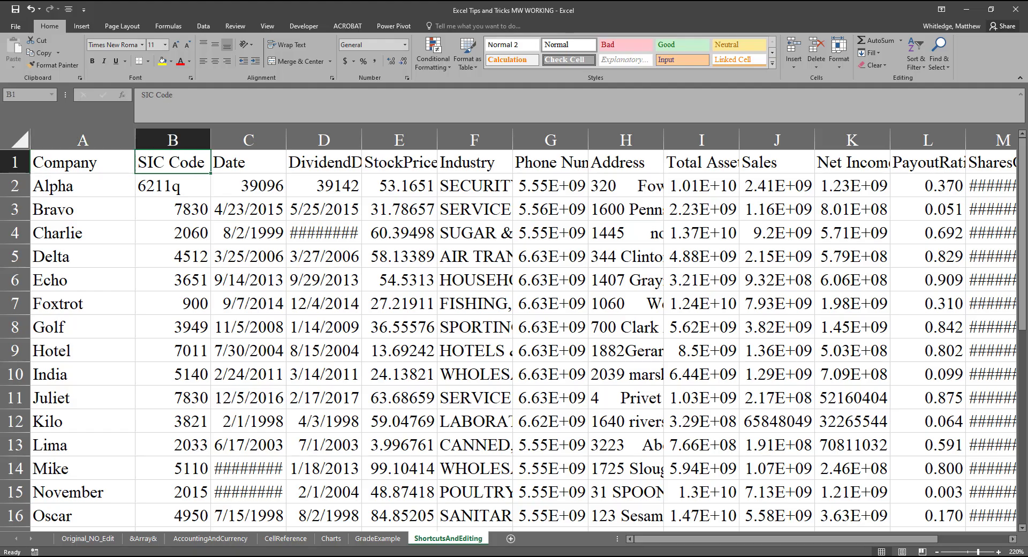
{"action": "key", "text": "Right"}
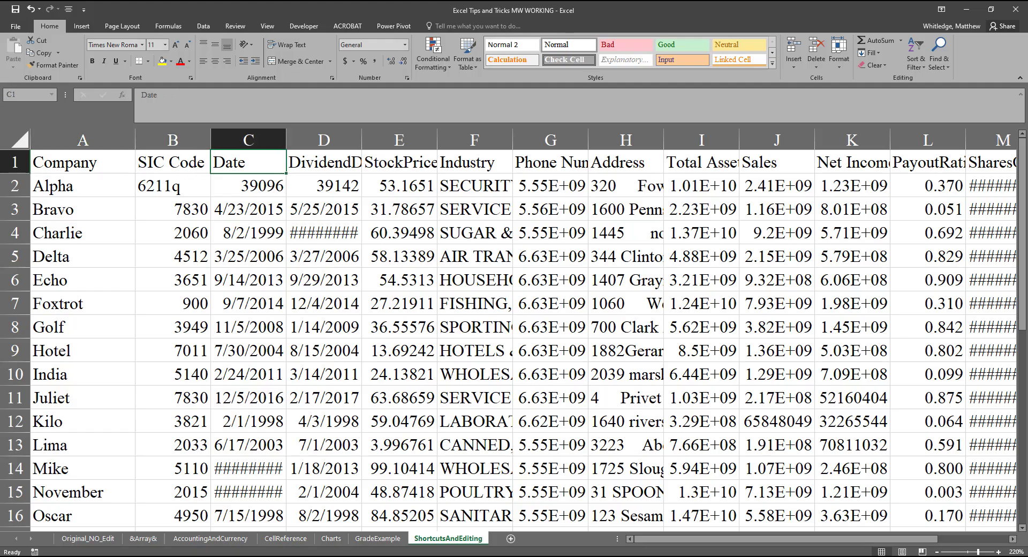
{"action": "key", "text": "ctrl+space"}
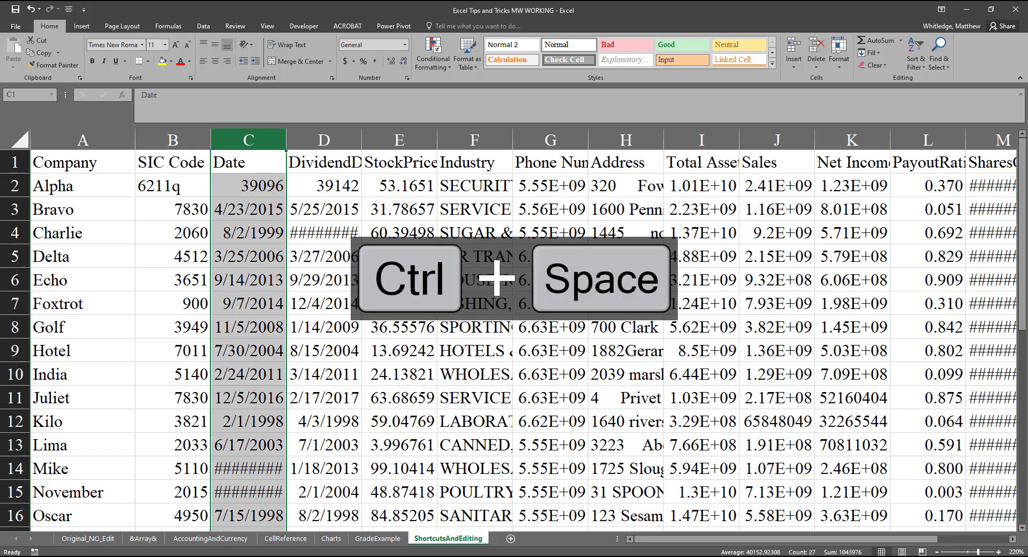
{"action": "key", "text": "alt"}
{"action": "key", "text": "h"}
{"action": "key", "text": "o"}
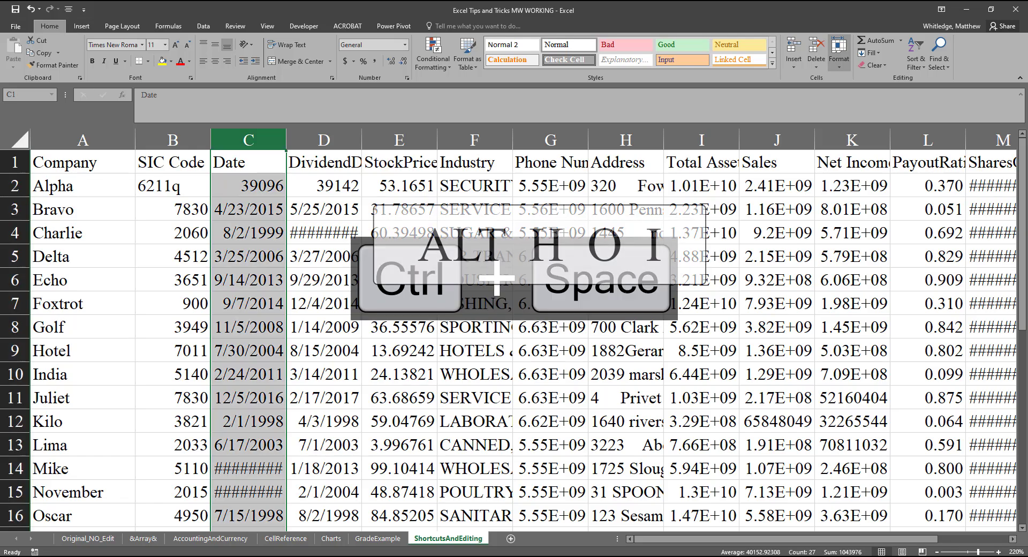
{"action": "key", "text": "i"}
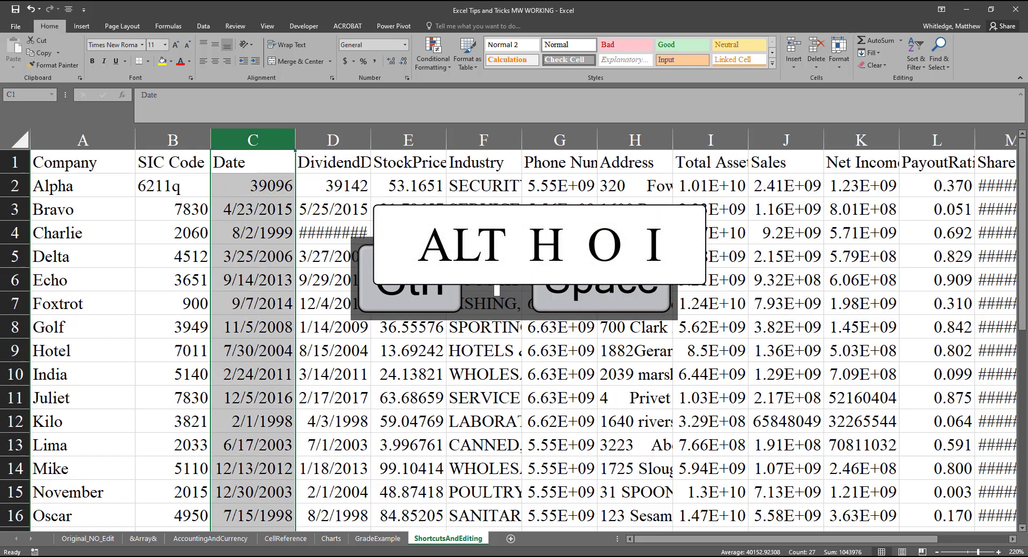
Step: Apply AutoFit Column Width to the selected Date column once more
{"action": "key", "text": "Scroll_Lock"}
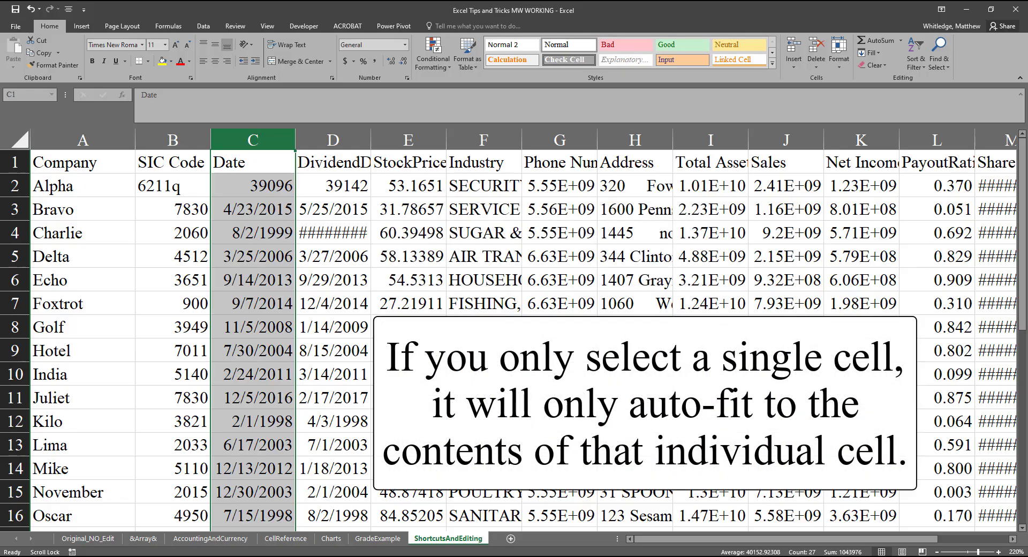
{"action": "key", "text": "Scroll_Lock"}
{"action": "key", "text": "alt"}
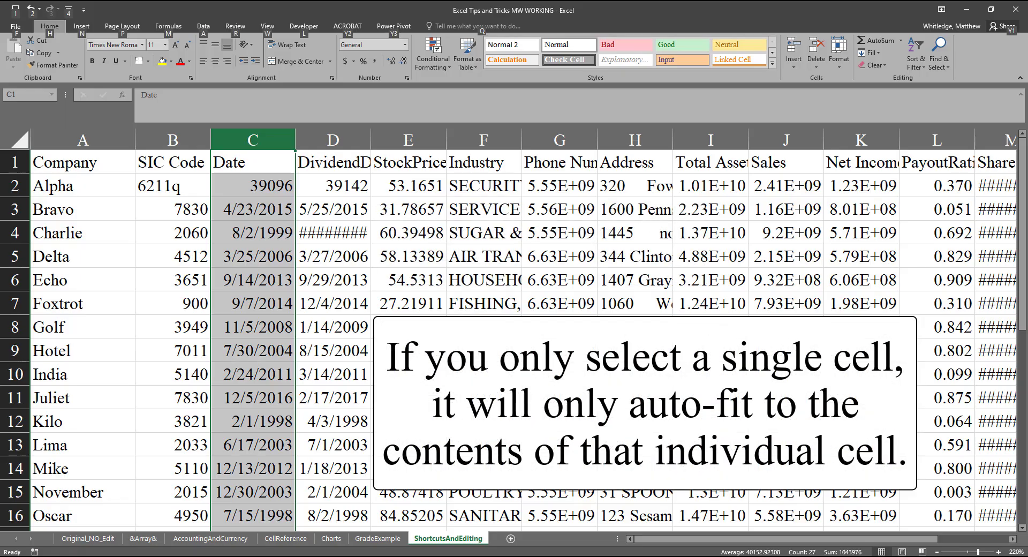
{"action": "key", "text": "h"}
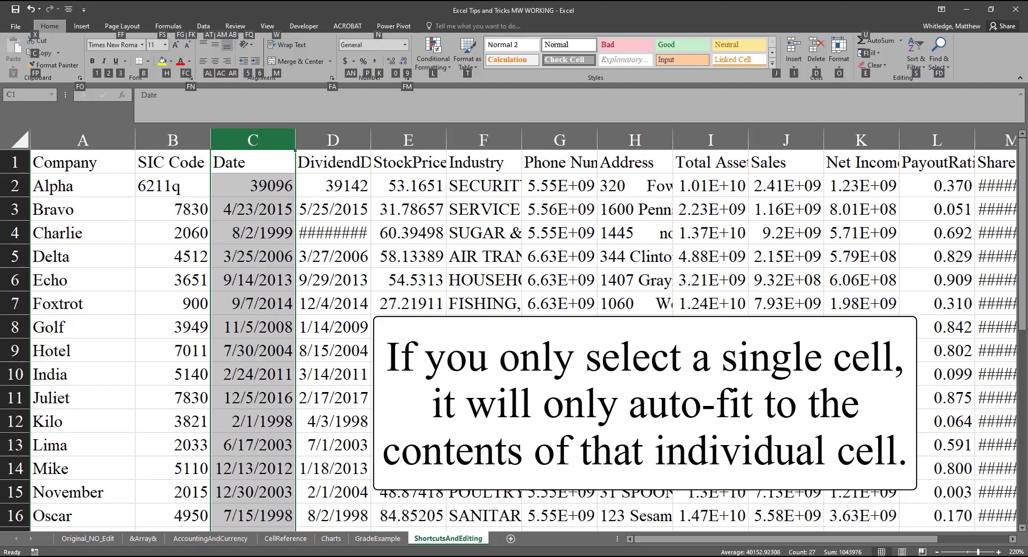
{"action": "key", "text": "o"}
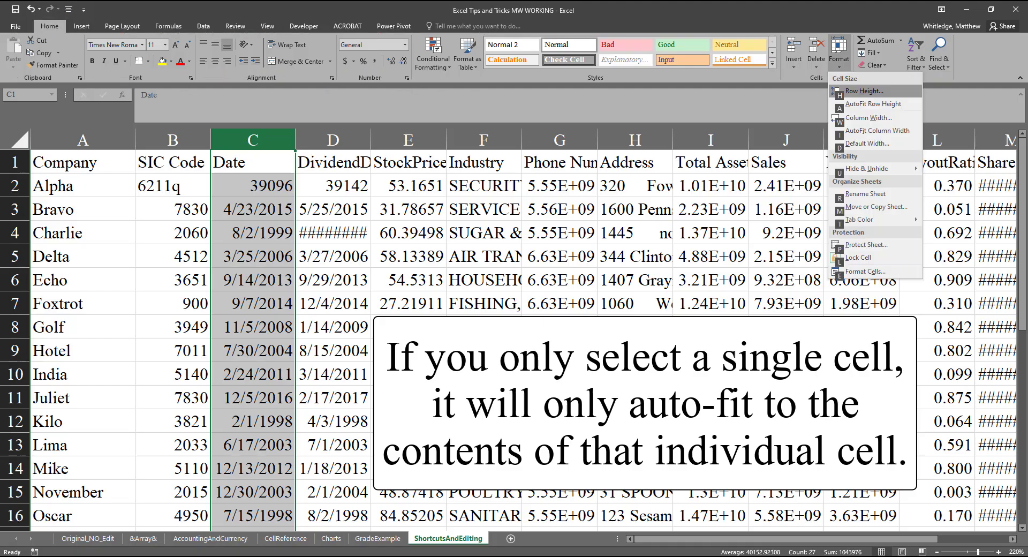
{"action": "key", "text": "i"}
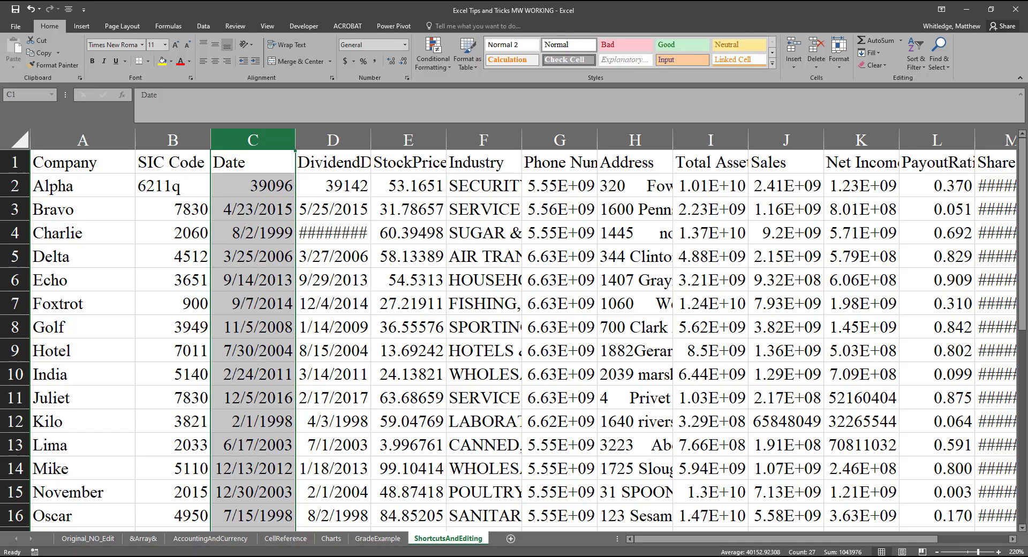
Step: Open the Subtotal settings with the Date column selected and cancel without applying them
{"action": "key", "text": "Scroll_Lock"}
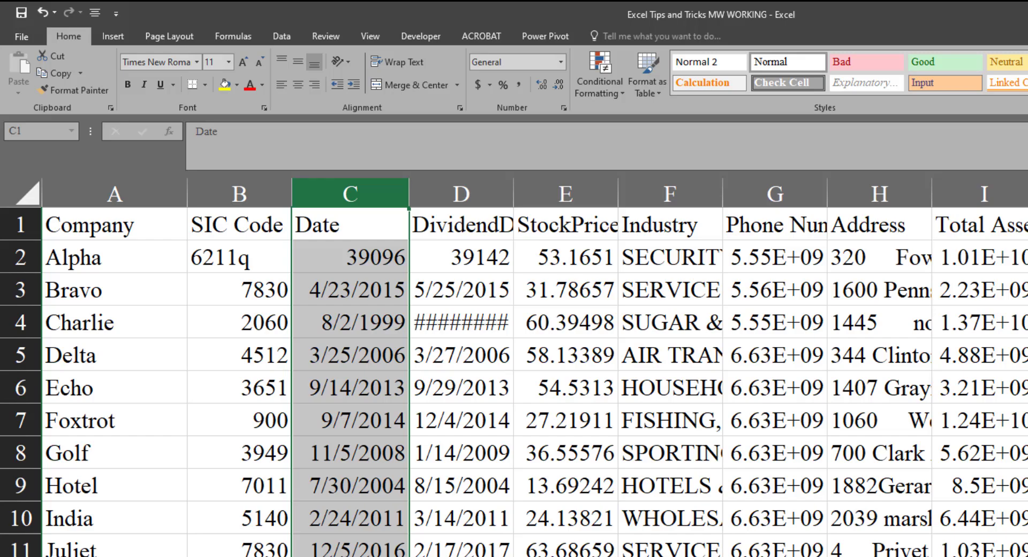
{"action": "key", "text": "alt"}
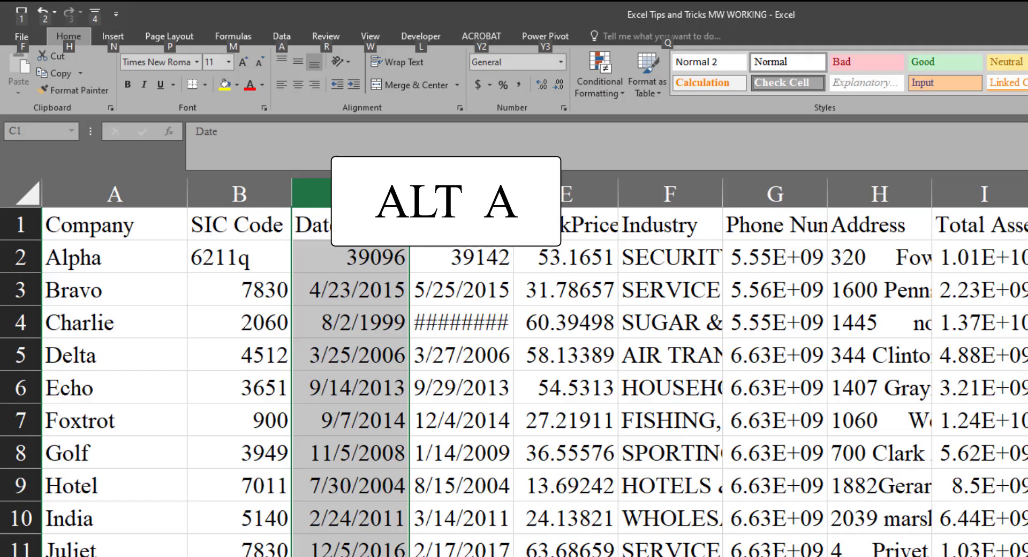
{"action": "key", "text": "a"}
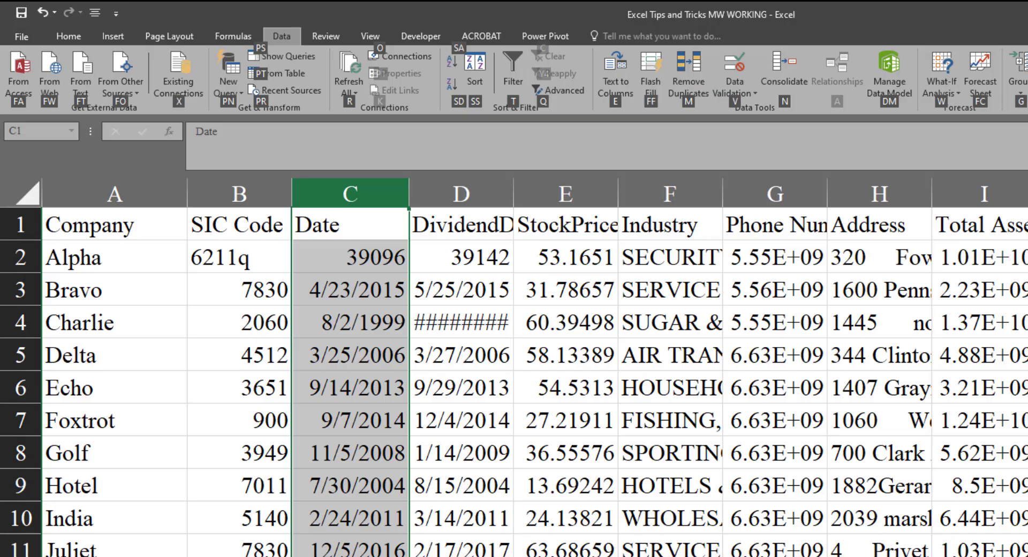
{"action": "key", "text": "b"}
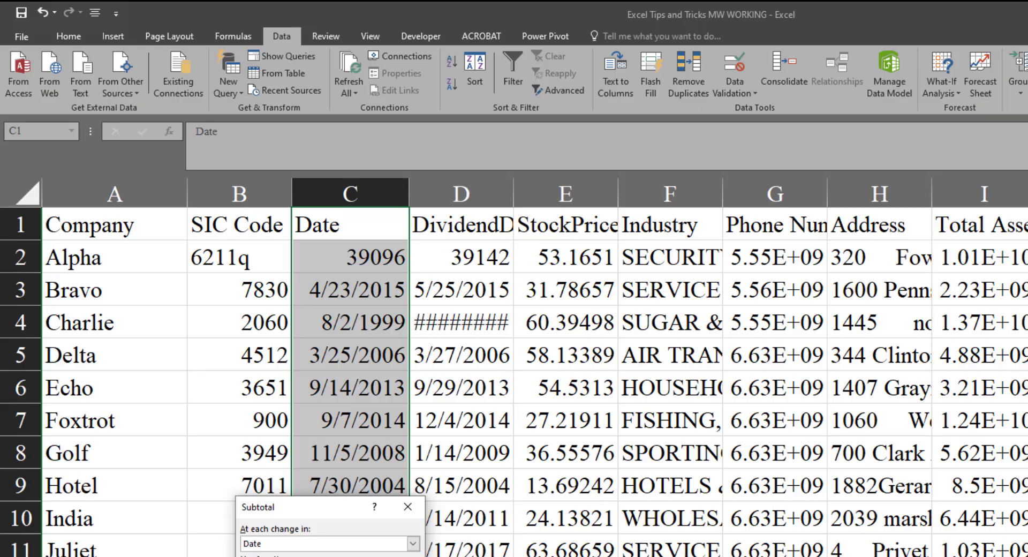
{"action": "key", "text": "Escape"}
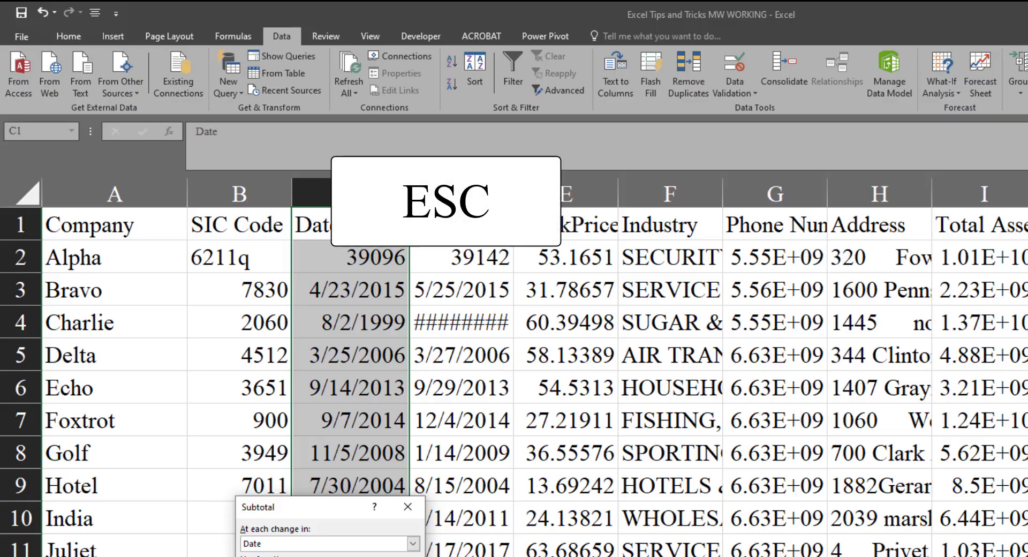
{"action": "key", "text": "Escape"}
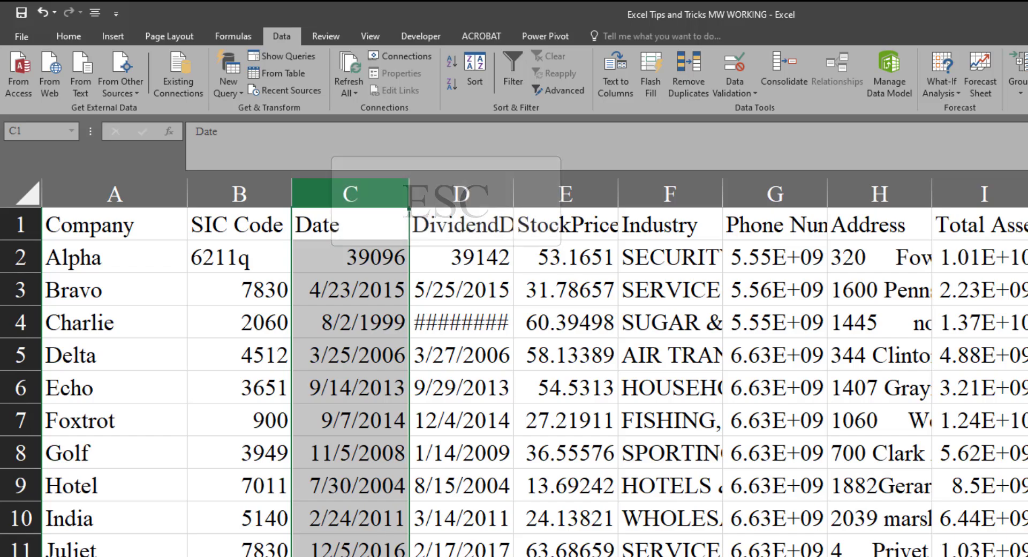
Step: Reselect the entire Date column and return to the Home commands without running one
{"action": "left_click", "coordinate": [350, 225]}
{"action": "key", "text": "ctrl+space"}
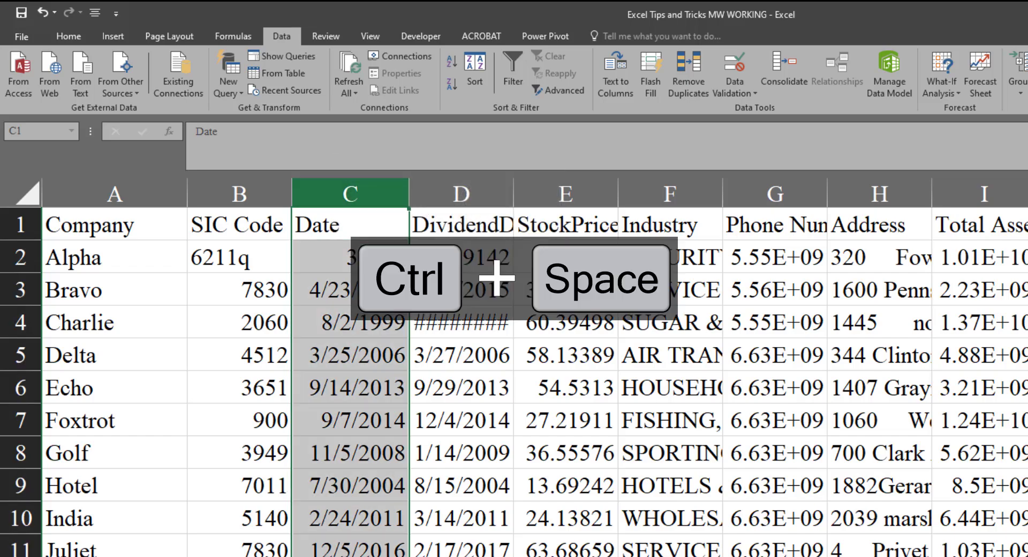
{"action": "key", "text": "alt"}
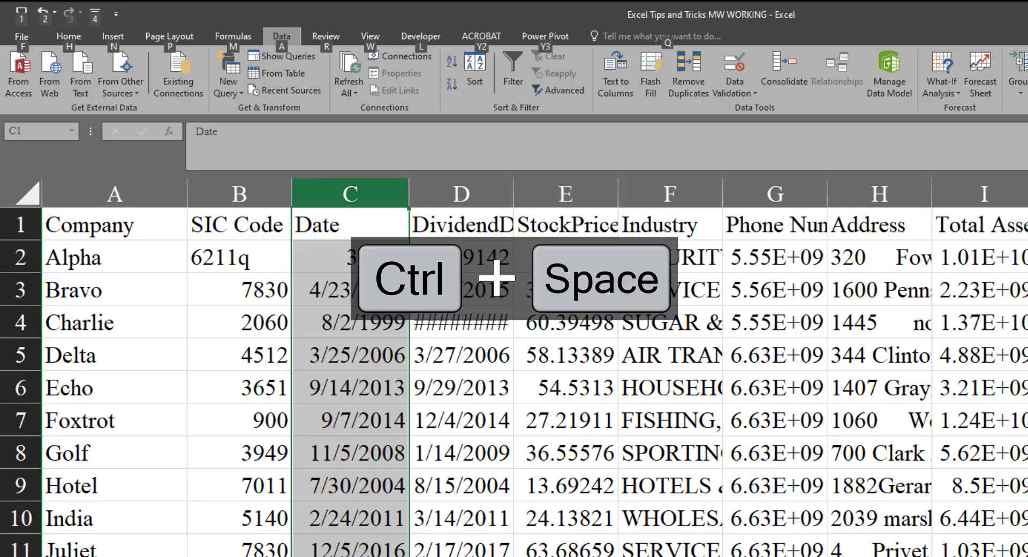
{"action": "key", "text": "h"}
{"action": "key", "text": "Escape"}
{"action": "key", "text": "Escape"}
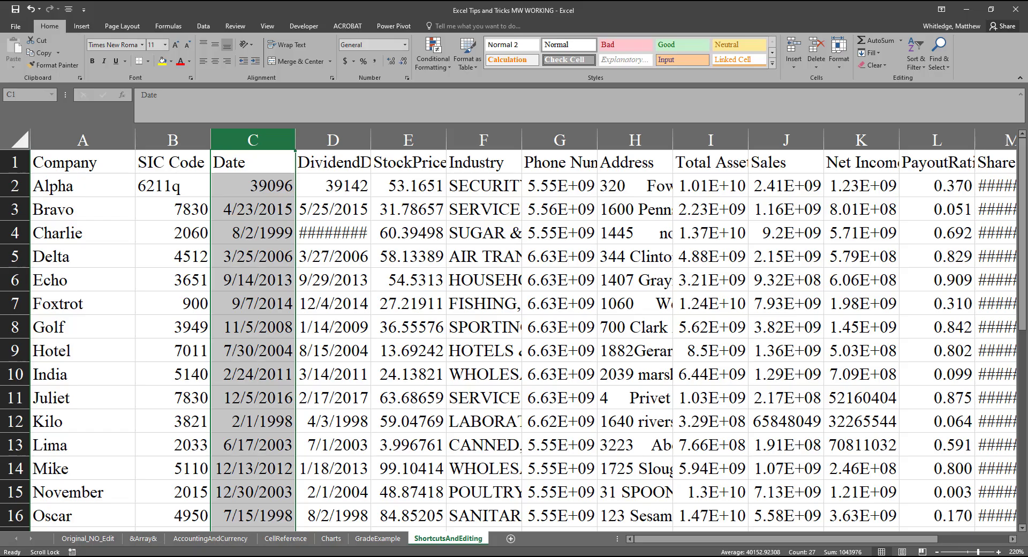
Step: Extend the selection from cell C1 to G1 and select the entire columns from Date through Phone Number
{"action": "key", "text": "Scroll_Lock"}
{"action": "key", "text": "Left"}
{"action": "key", "text": "Right"}
{"action": "key", "text": "shift+Right"}
{"action": "key", "text": "shift+Right"}
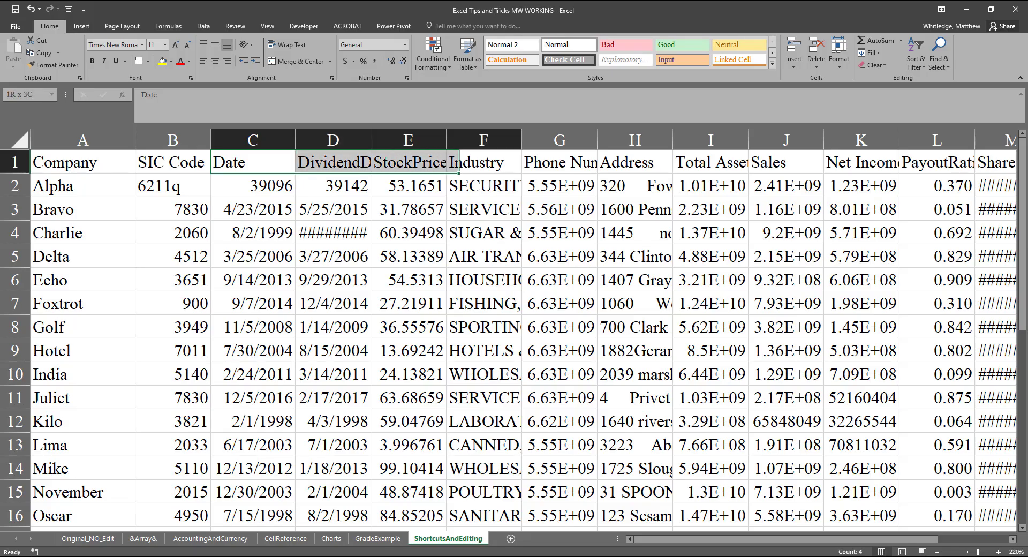
{"action": "key", "text": "shift+Right"}
{"action": "key", "text": "shift+Right"}
{"action": "key", "text": "ctrl+space"}
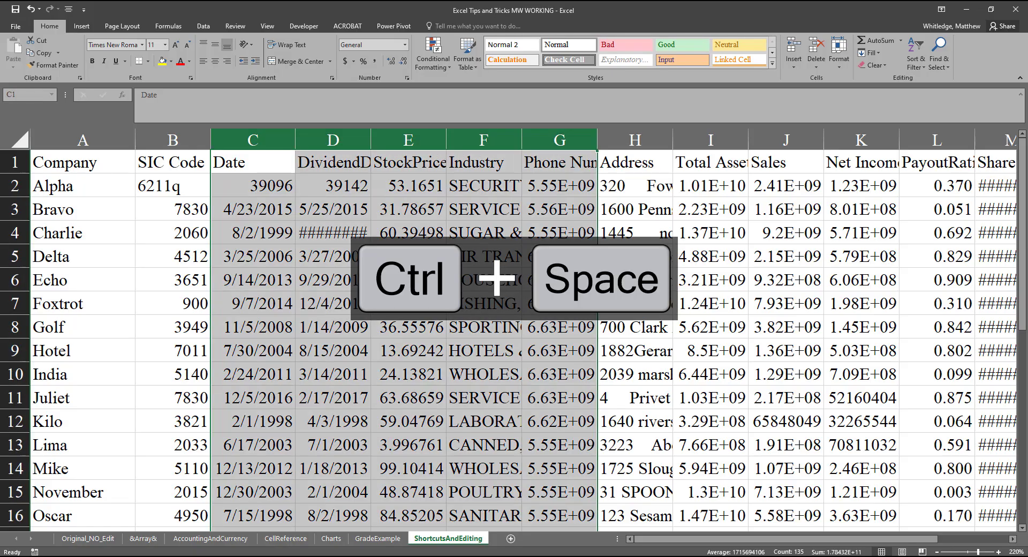
Step: Group the selected columns from Date through Phone Number into a collapsible outline group
{"action": "key", "text": "Scroll_Lock"}
{"action": "key", "text": "Scroll_Lock"}
{"action": "key", "text": "alt"}
{"action": "key", "text": "a"}
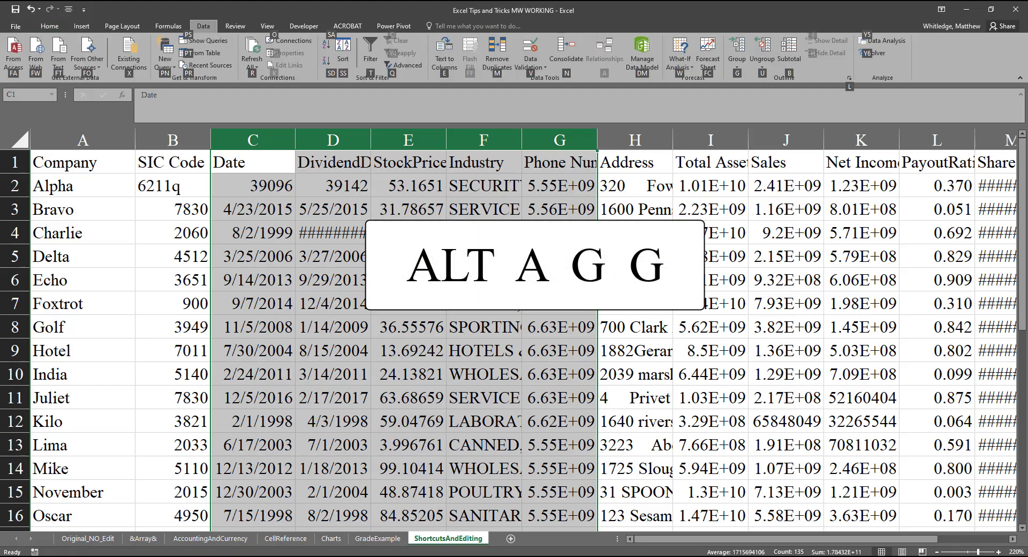
{"action": "key", "text": "g"}
{"action": "key", "text": "g"}
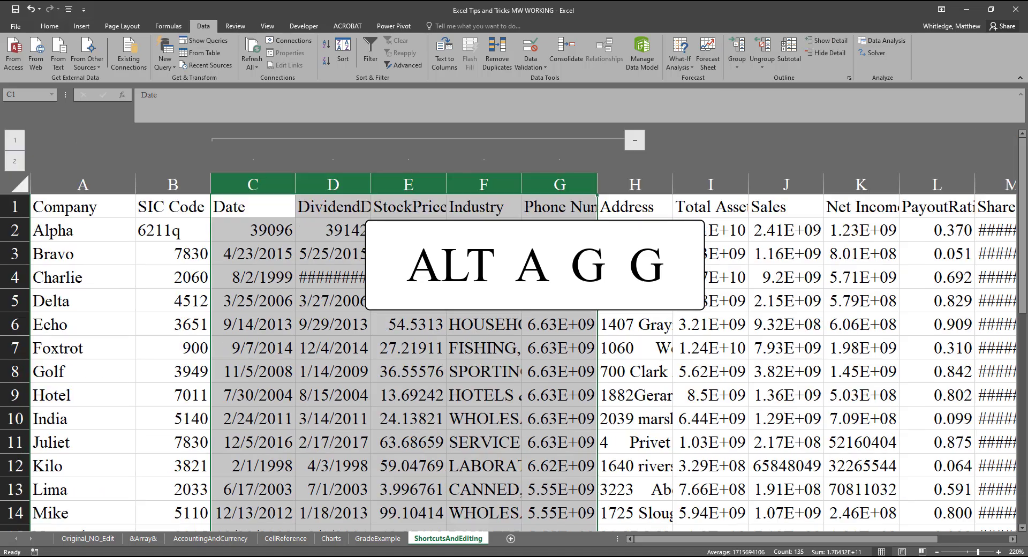
{"action": "key", "text": "Scroll_Lock"}
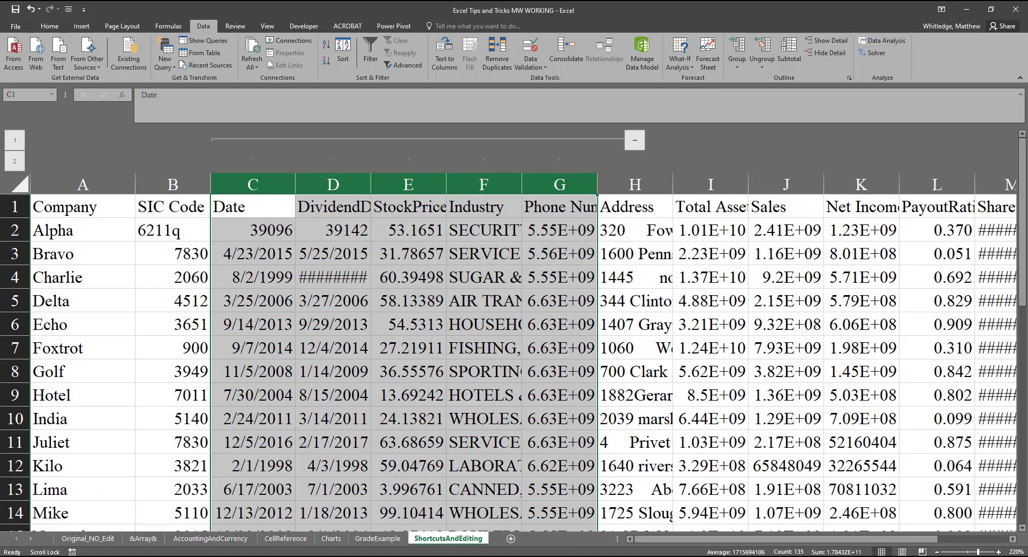
Step: Collapse the grouped Date through Phone Number columns and expand them again, doing this twice
{"action": "key", "text": "Scroll_Lock"}
{"action": "key", "text": "Scroll_Lock"}
{"action": "key", "text": "Scroll_Lock"}
{"action": "left_click", "coordinate": [614, 137]}
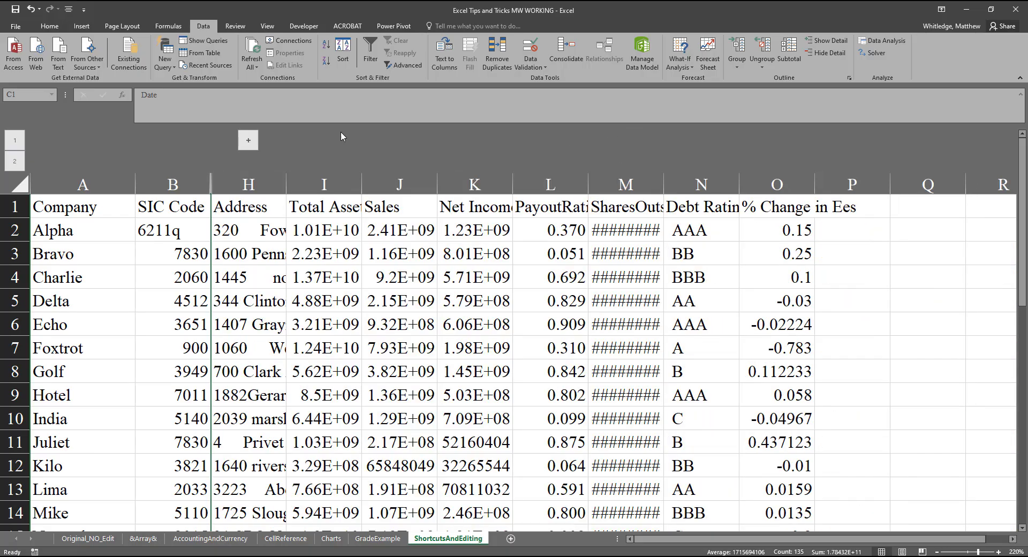
{"action": "left_click", "coordinate": [244, 142]}
{"action": "key", "text": "Scroll_Lock"}
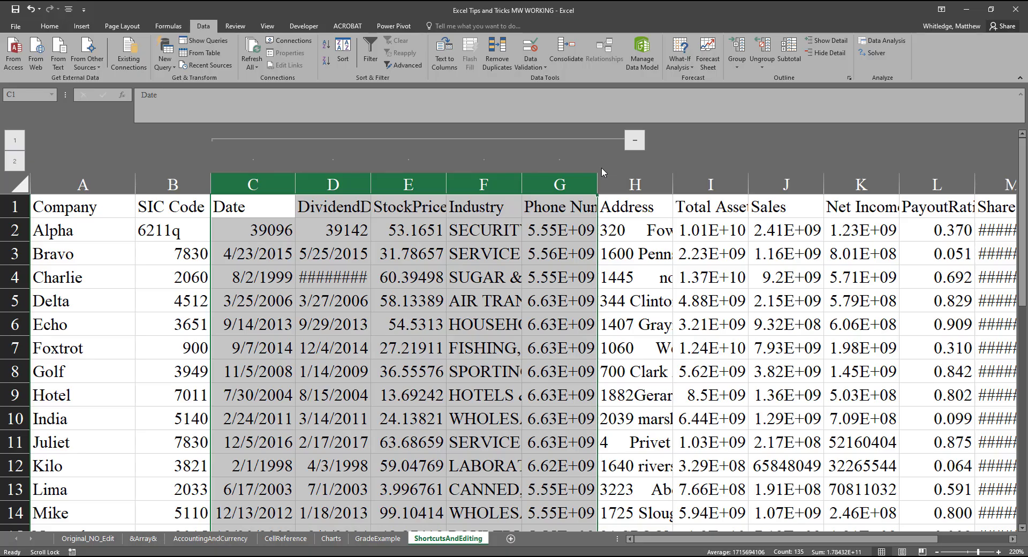
{"action": "left_click", "coordinate": [640, 145]}
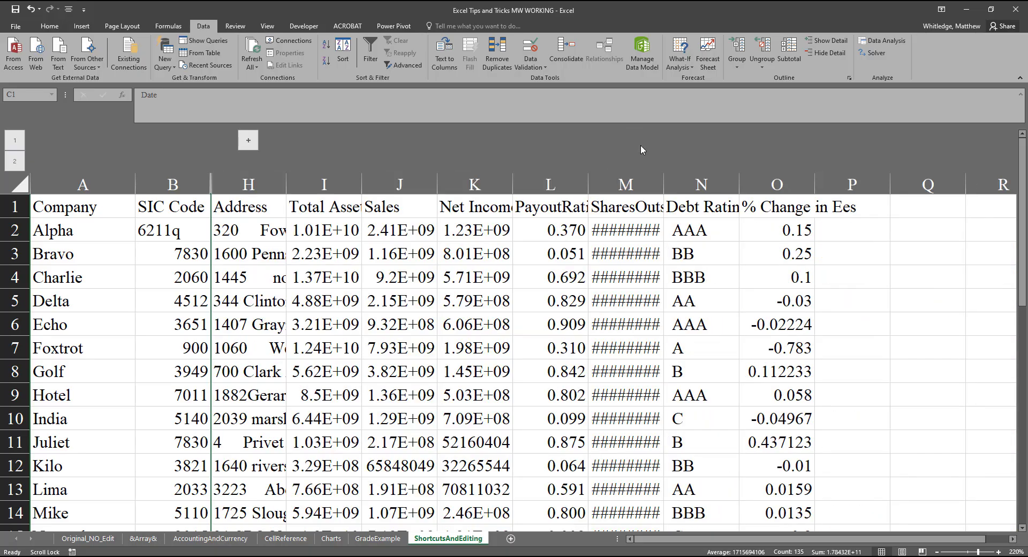
{"action": "key", "text": "Scroll_Lock"}
{"action": "left_click", "coordinate": [247, 140]}
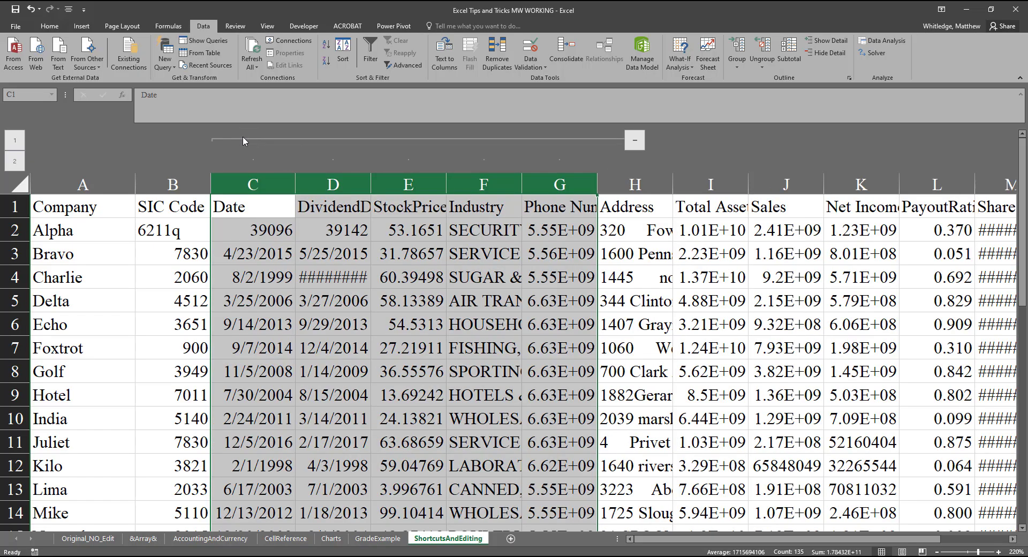